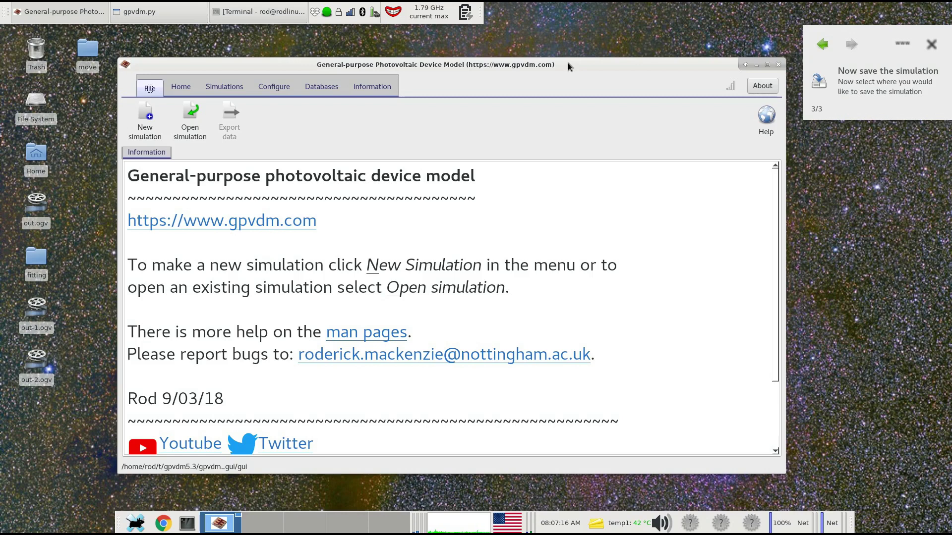
- Create a new simulation from the Fitting and parameter extraction example and save it on the Desktop as fit
left_click(138, 122)
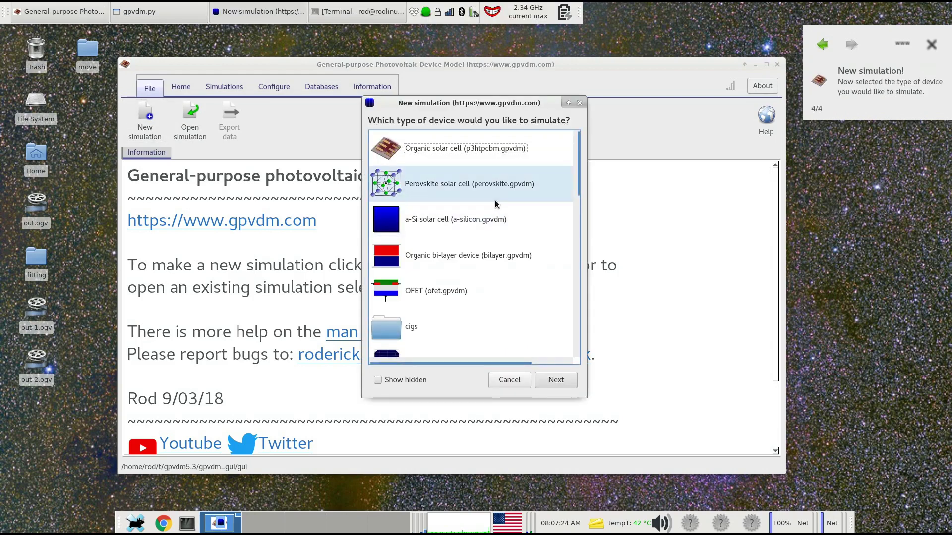
scroll(503, 199, "down", 4)
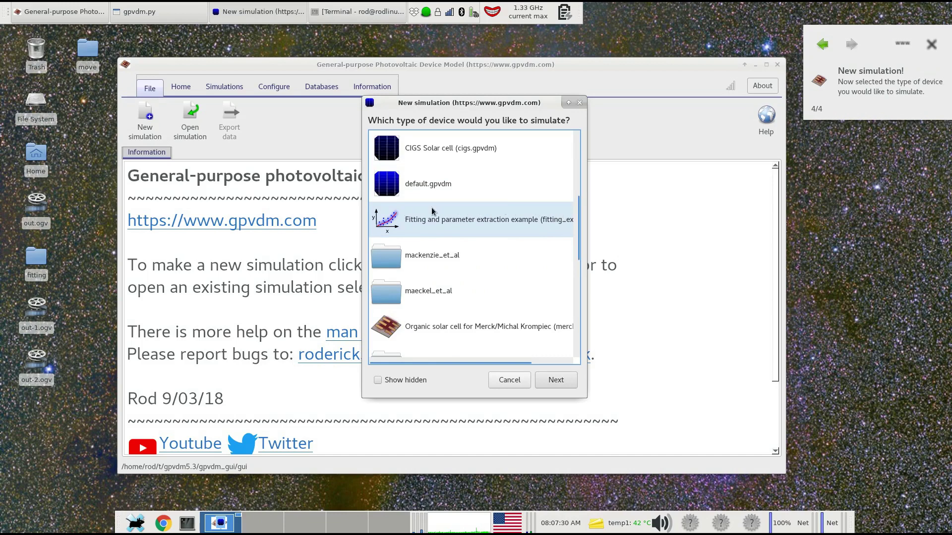
scroll(547, 224, "up", 4)
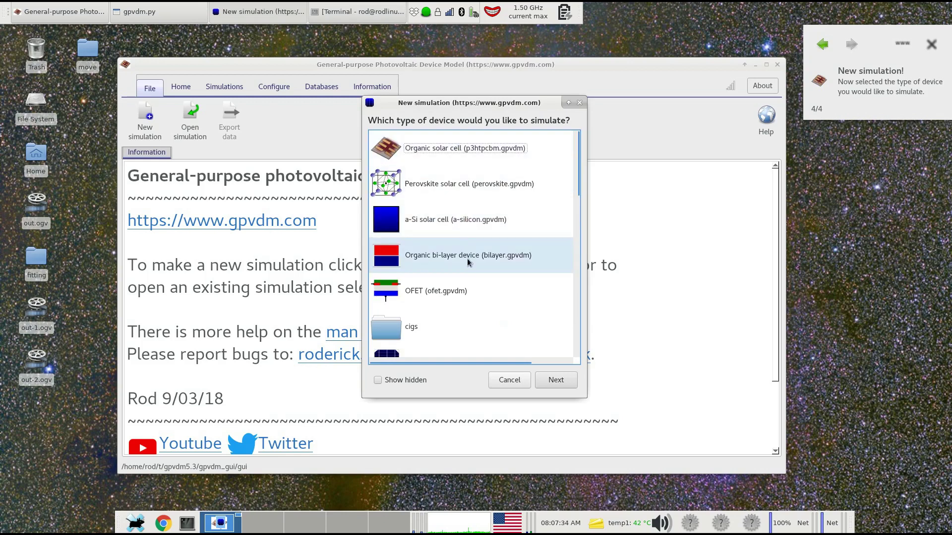
scroll(466, 248, "down", 6)
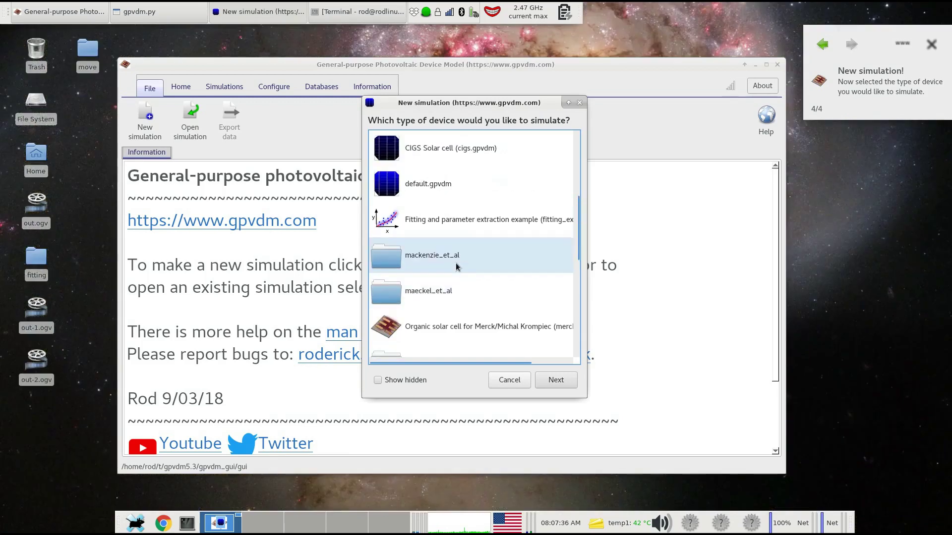
double_click(421, 223)
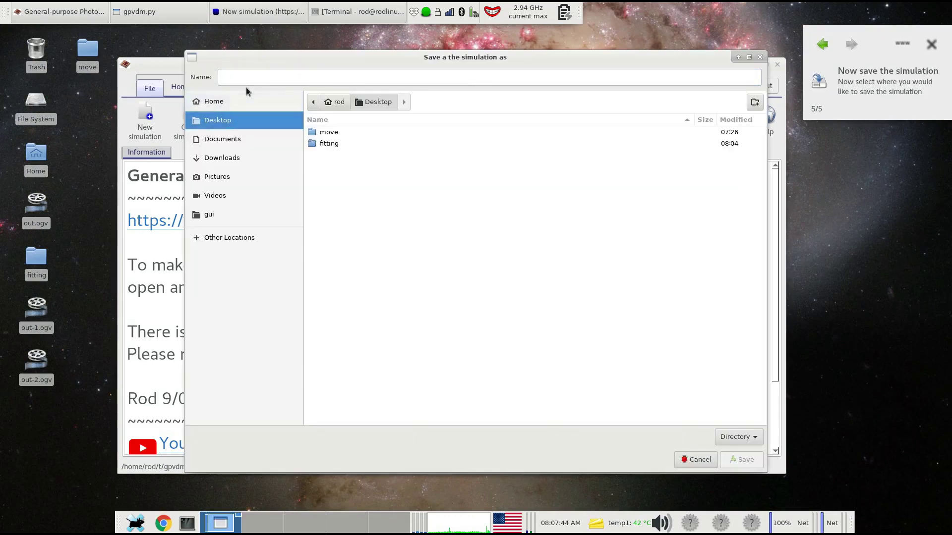
type("fit")
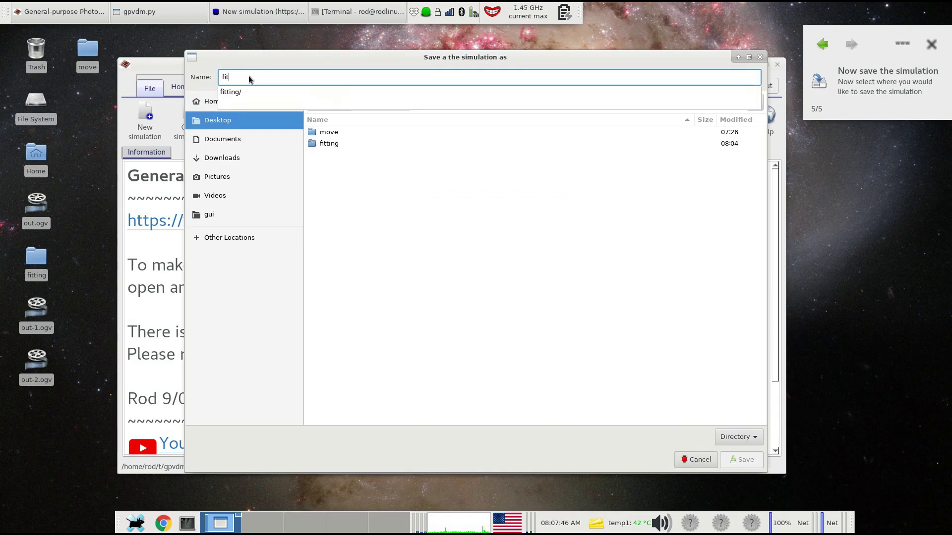
left_click(742, 460)
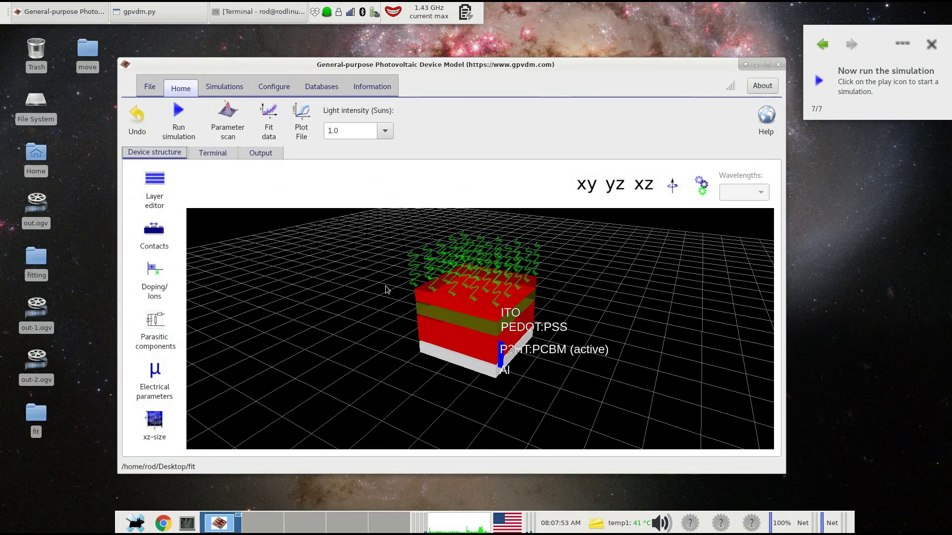
- Run the simulation, view the plot of the jv.dat output file, and close the plot
left_click(181, 129)
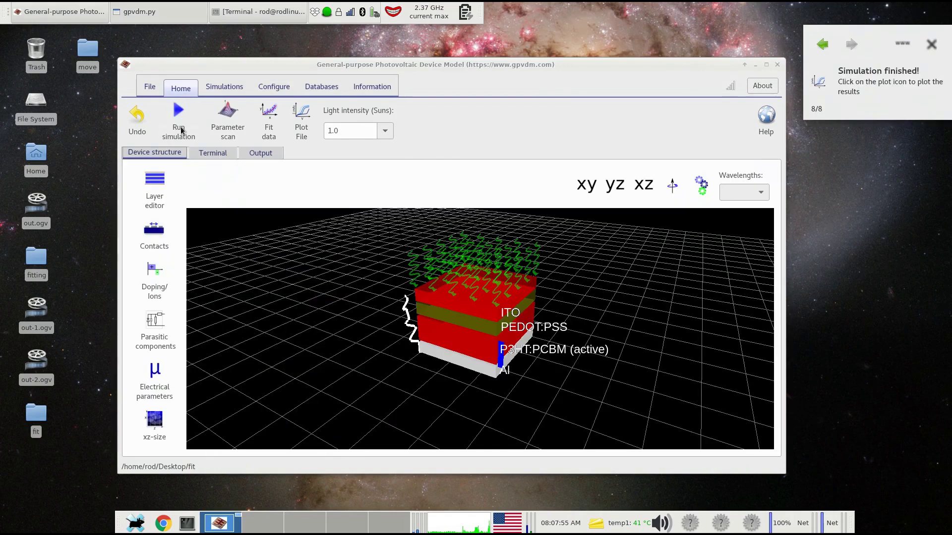
left_click(261, 153)
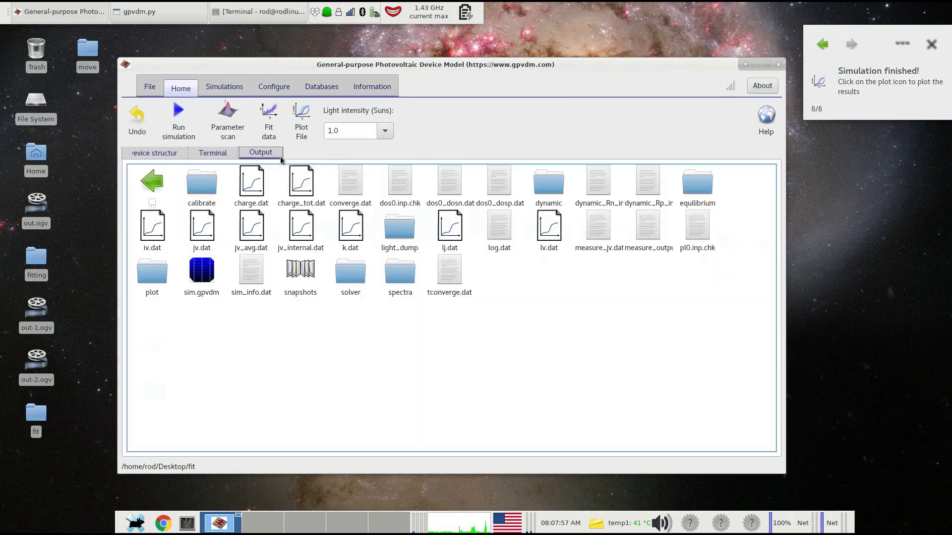
double_click(202, 228)
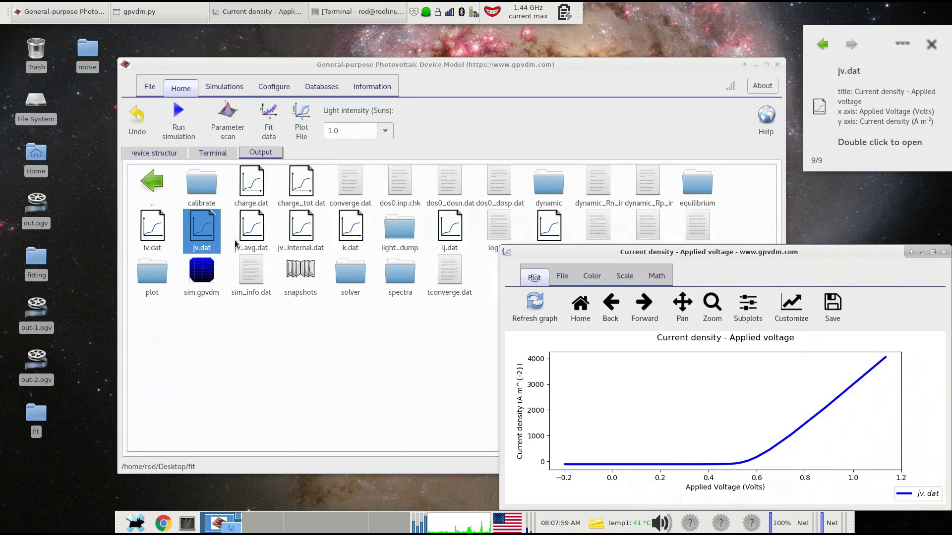
left_click(943, 253)
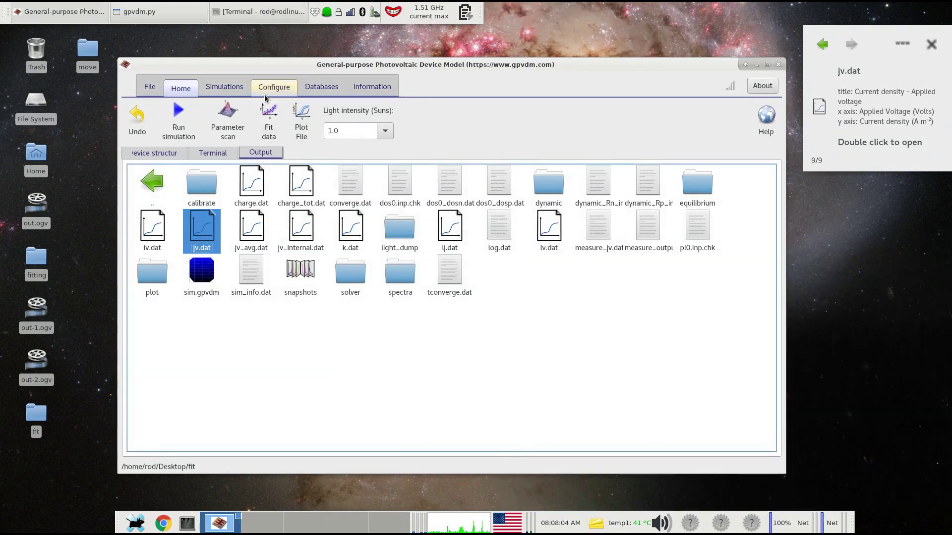
- Start an experimental data import for light_jv in the Fit window, loading jv_exp.txt from the calibrate folder
left_click(270, 125)
left_click_drag(514, 164, 253, 95)
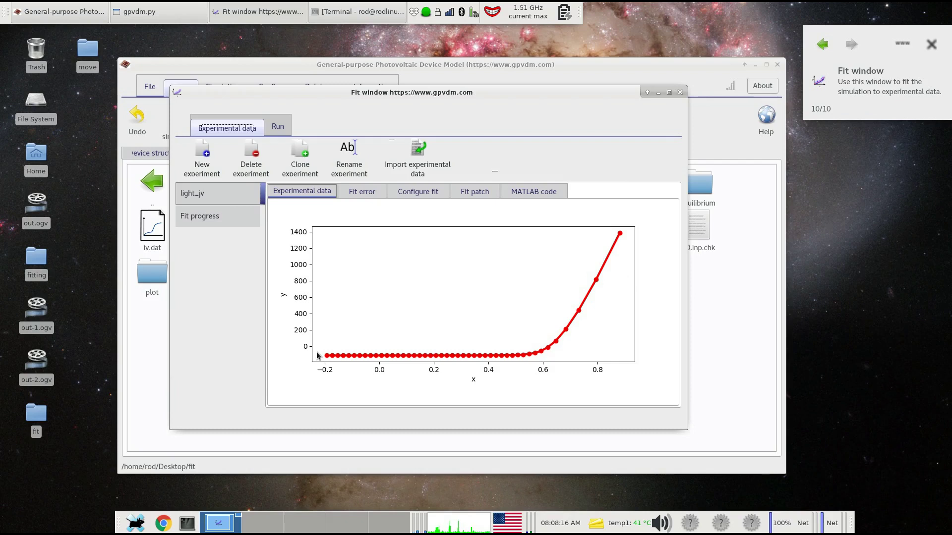
left_click(418, 151)
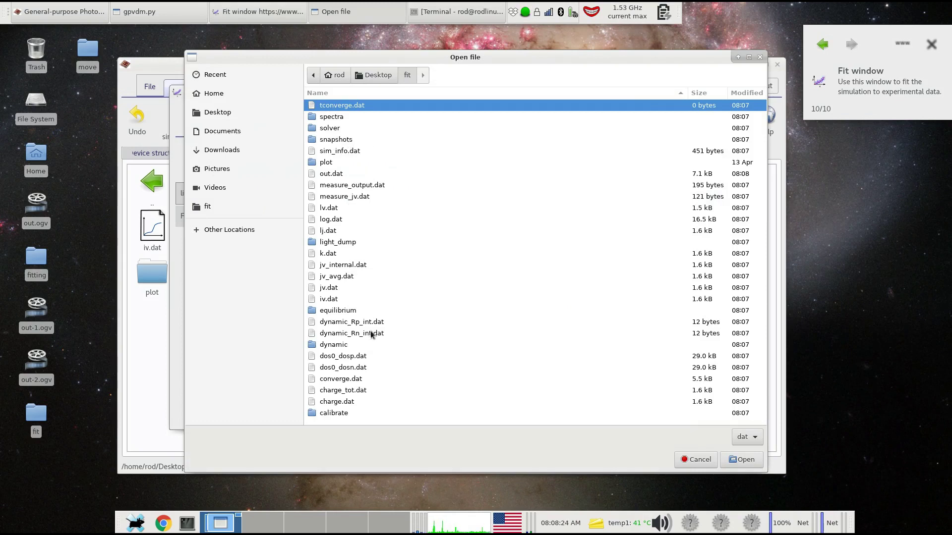
double_click(321, 414)
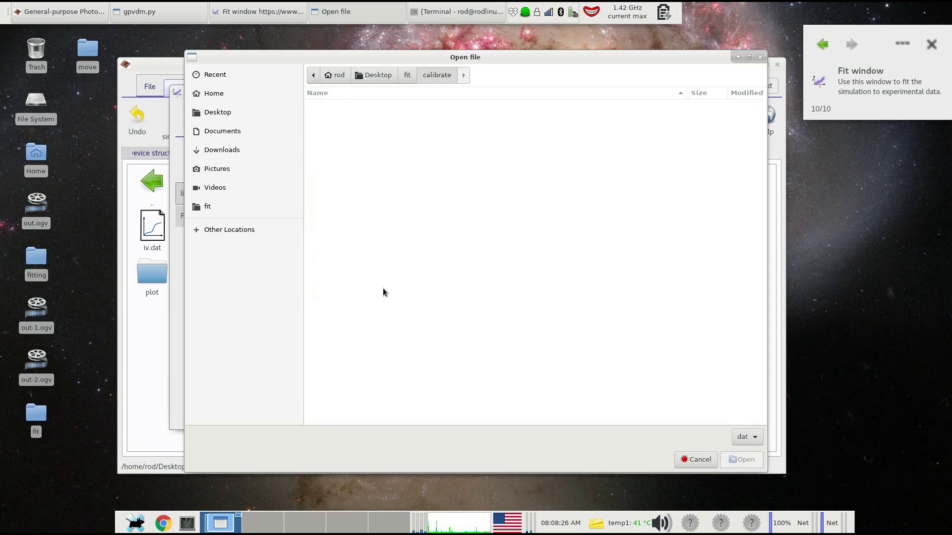
left_click(743, 439)
left_click(749, 467)
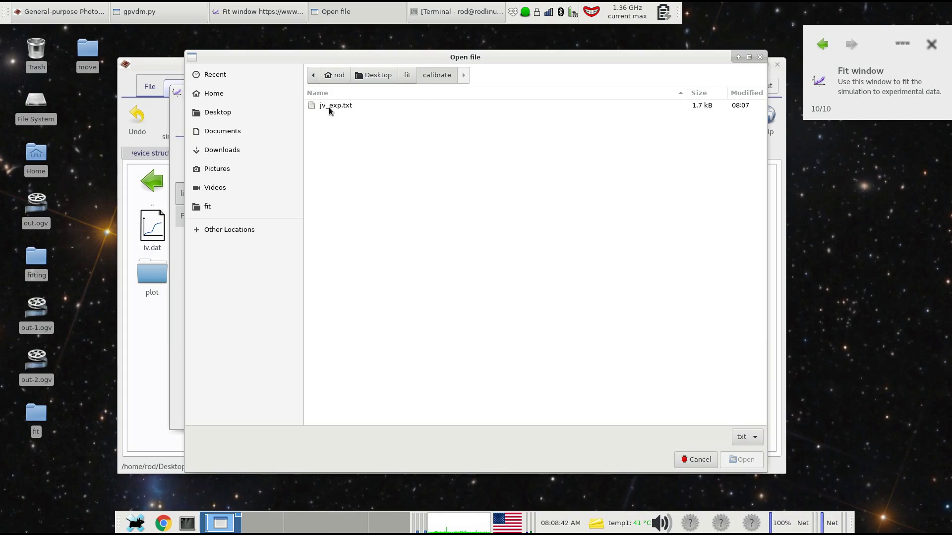
double_click(329, 107)
- Set the import's x units to Voltage (V) and y units to J (A/m2), and check the converted data
scroll(391, 297, "down", 10)
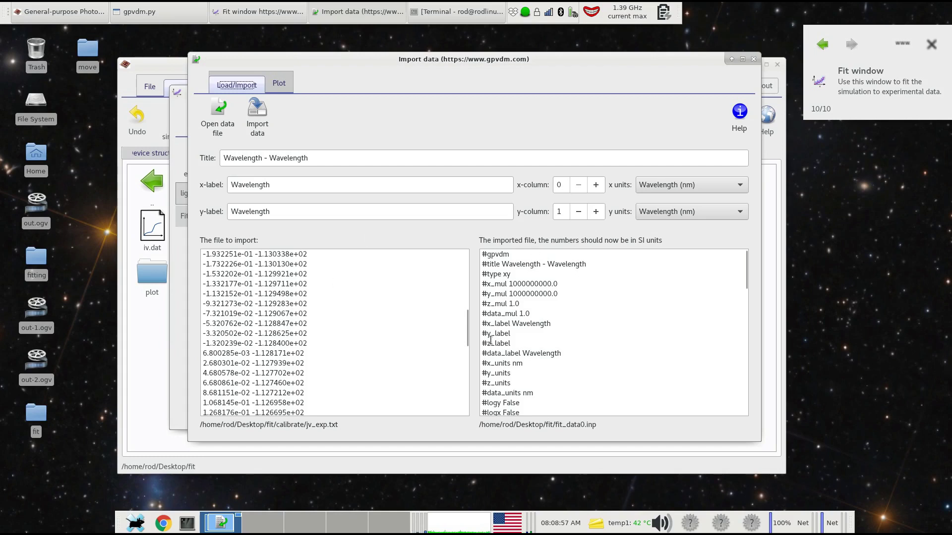
scroll(681, 330, "down", 7)
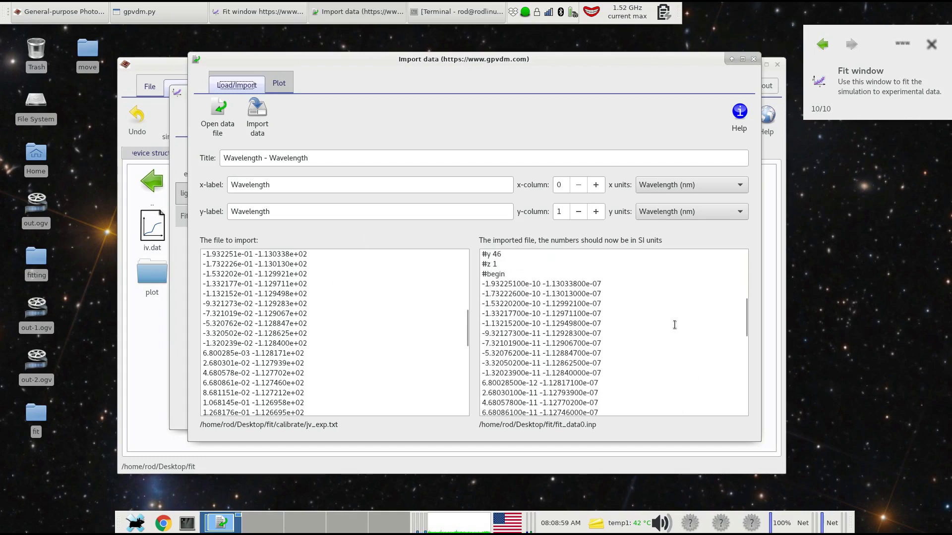
scroll(674, 325, "down", 2)
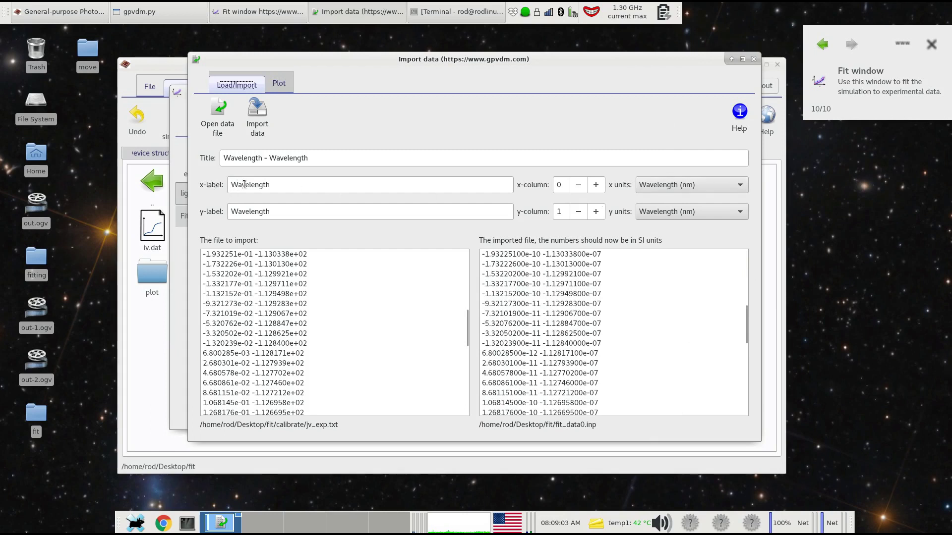
left_click(665, 187)
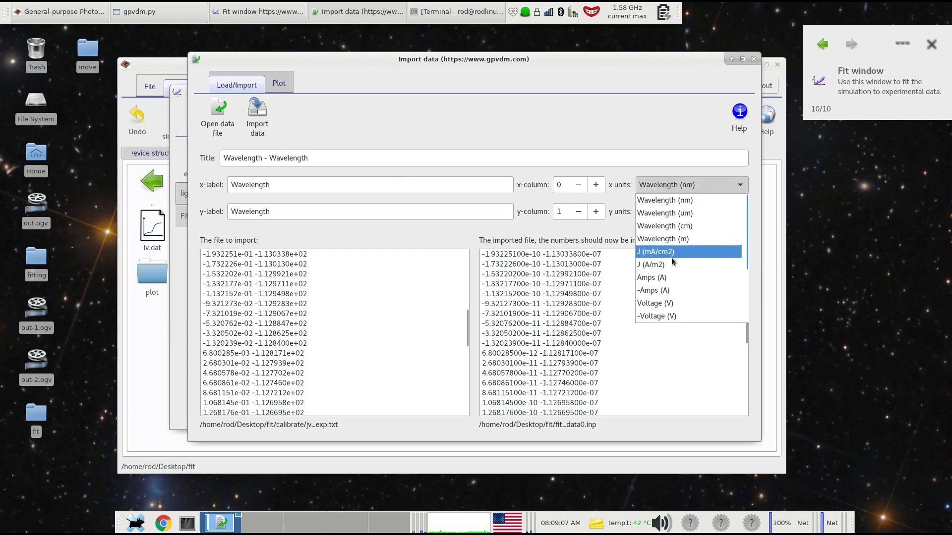
left_click(675, 303)
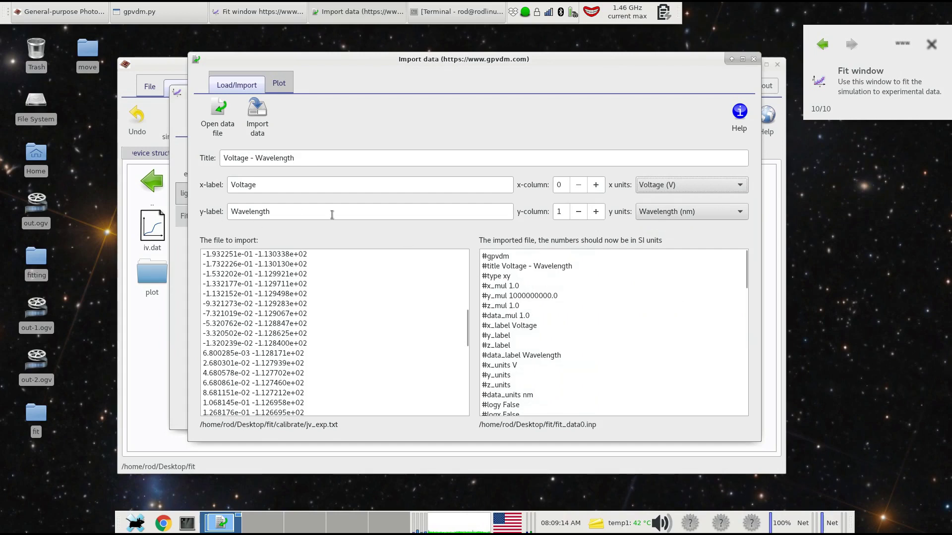
left_click(664, 214)
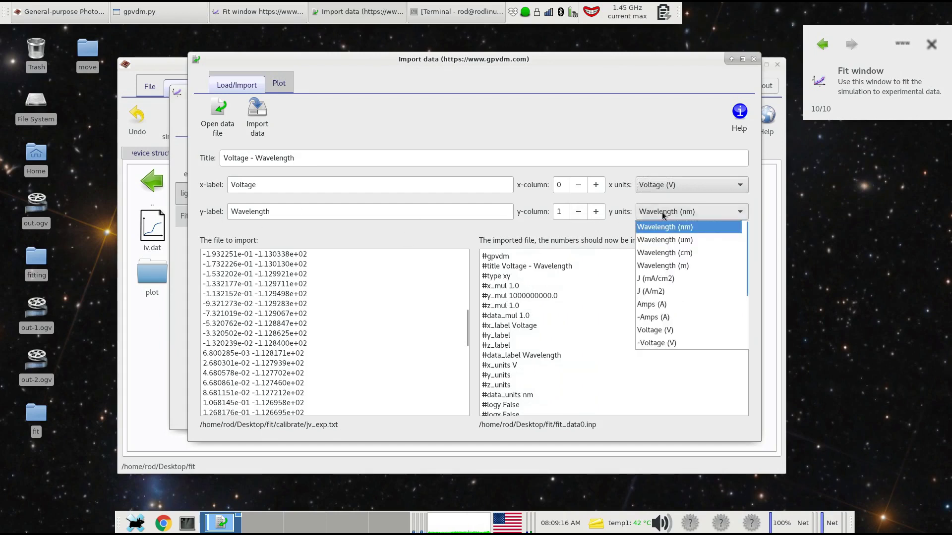
left_click(682, 292)
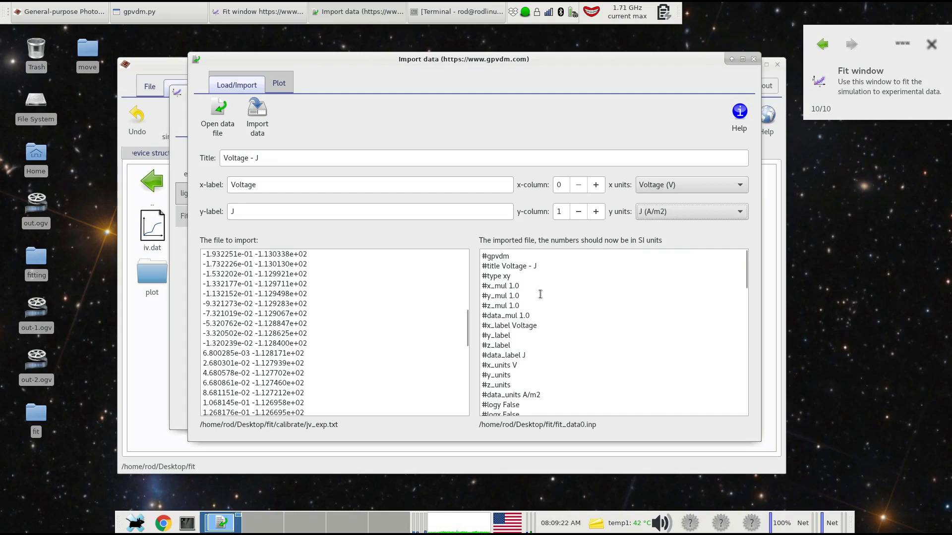
scroll(614, 291, "down", 1)
scroll(614, 291, "up", 1)
scroll(623, 311, "down", 6)
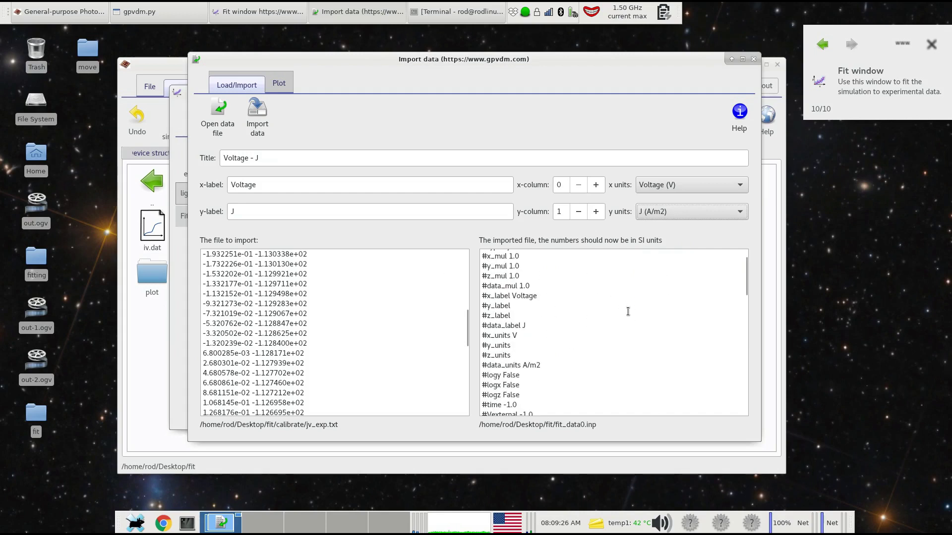
scroll(640, 308, "down", 2)
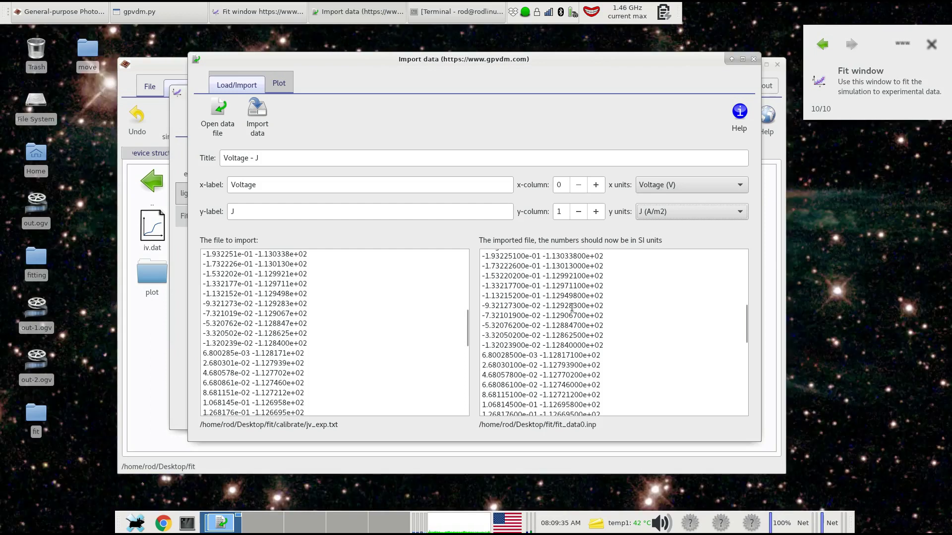
- Try J (mA/cm2) as the y units to compare the converted values, and return to J (A/m2)
left_click(682, 214)
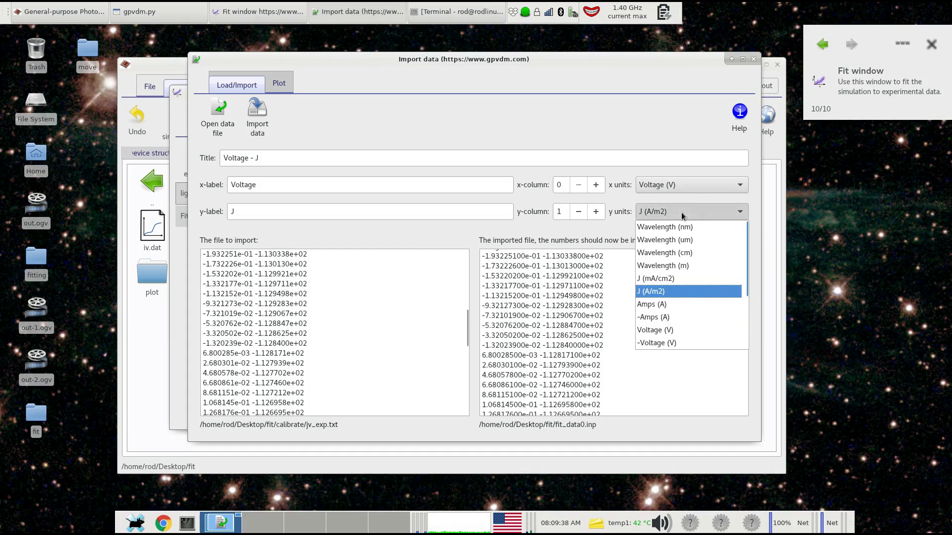
left_click(678, 283)
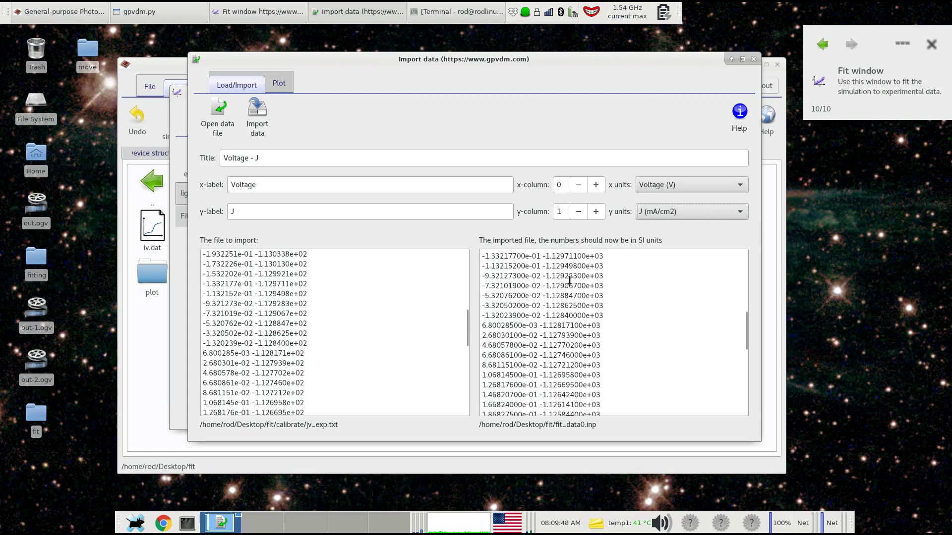
left_click(665, 217)
left_click(663, 292)
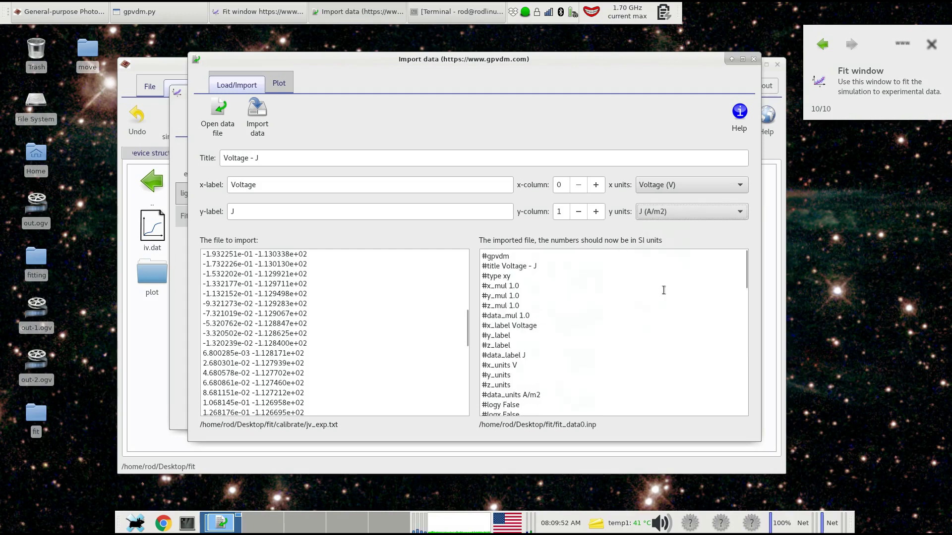
- Review the converted values in the preview and import the data into the light_jv experiment
scroll(659, 295, "down", 3)
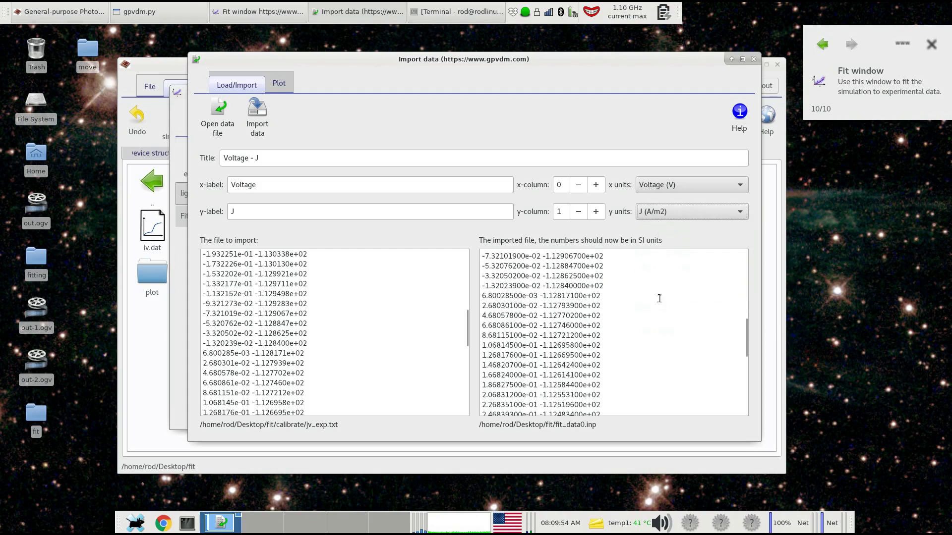
left_click(258, 114)
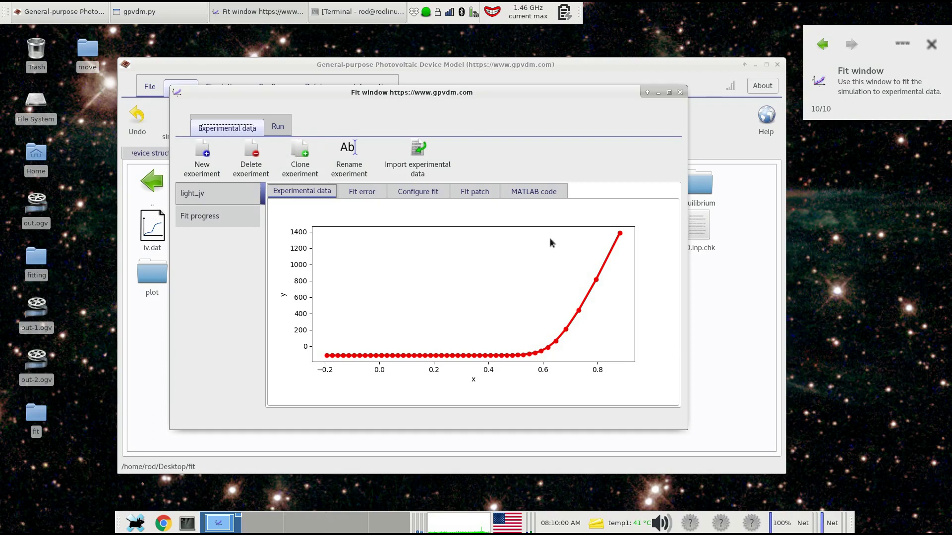
- Run one iteration of the fit on the light_jv experiment
left_click(287, 137)
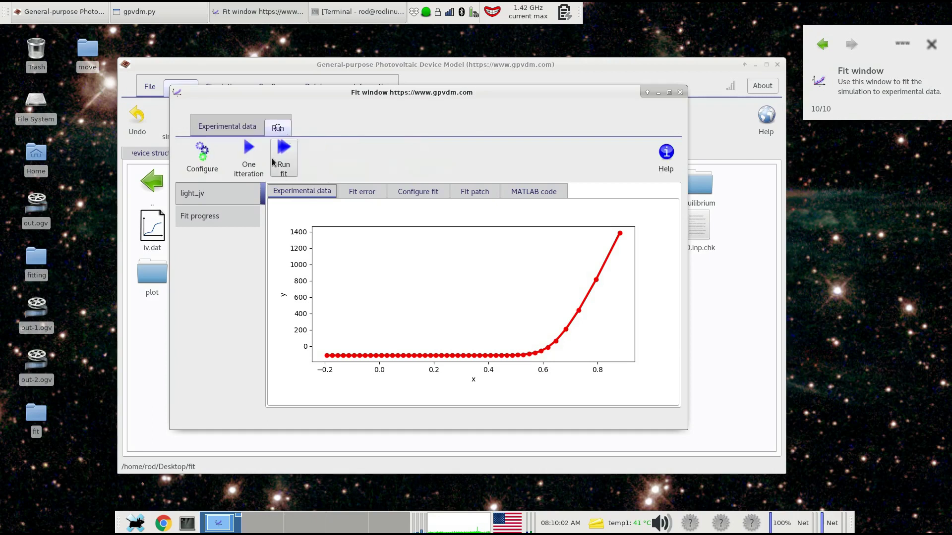
left_click(228, 126)
left_click(277, 128)
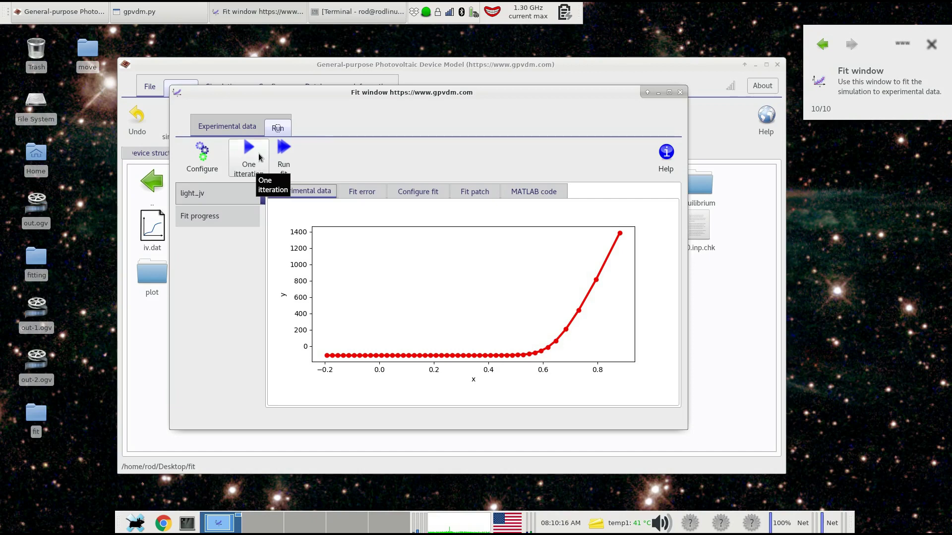
left_click(259, 158)
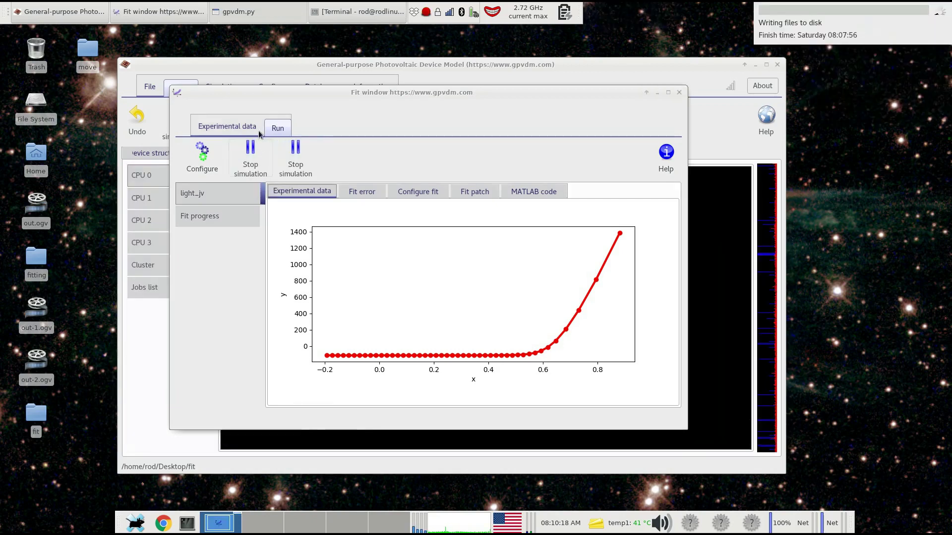
- Move the Fit window aside to view the main window's terminal and output files, and return to the Fit window
left_click_drag(262, 97, 568, 97)
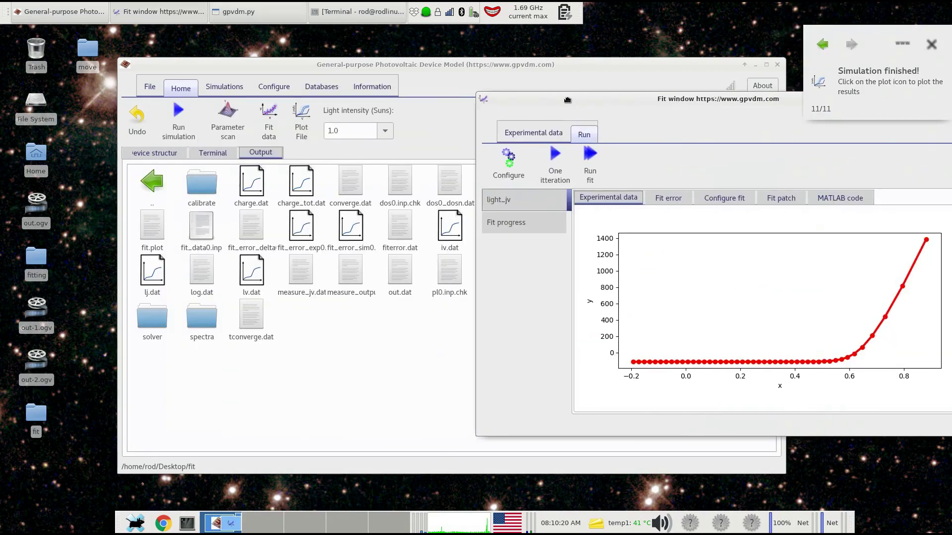
left_click(221, 154)
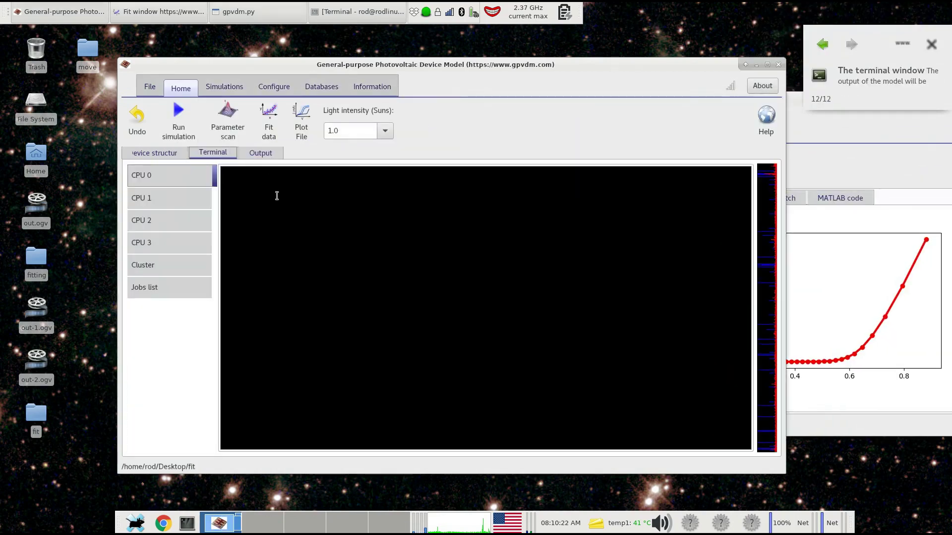
left_click(263, 156)
left_click(824, 118)
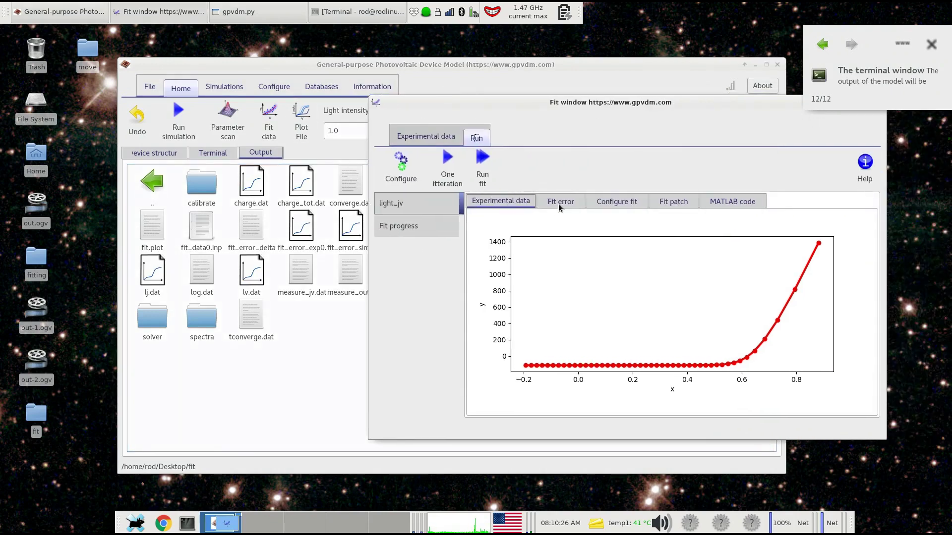
- Compare the light_jv fit error plot with the imported experimental data plot
left_click(559, 207)
left_click_drag(568, 96, 473, 98)
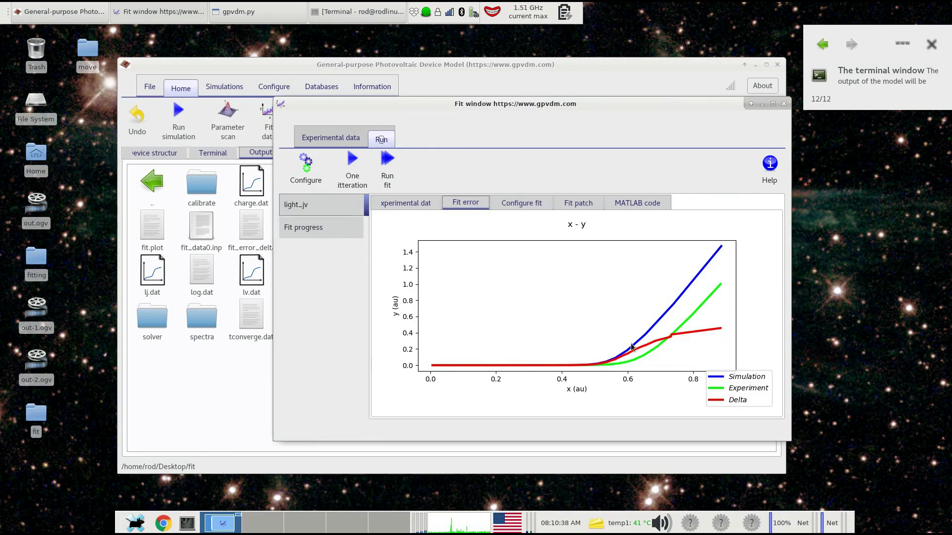
left_click(421, 205)
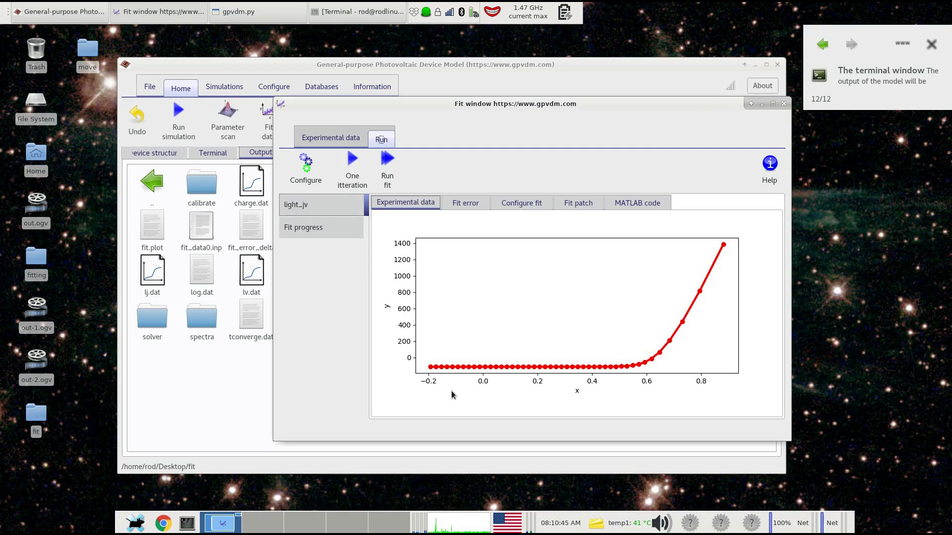
left_click(459, 203)
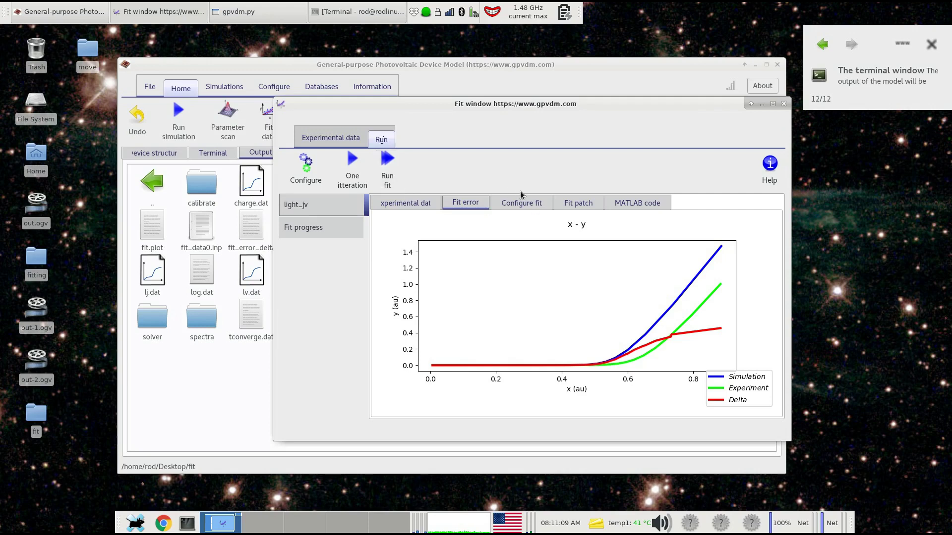
- Open the fit configuration and review the enabled fit variables, including charge on left contact and electron mobility
left_click(297, 161)
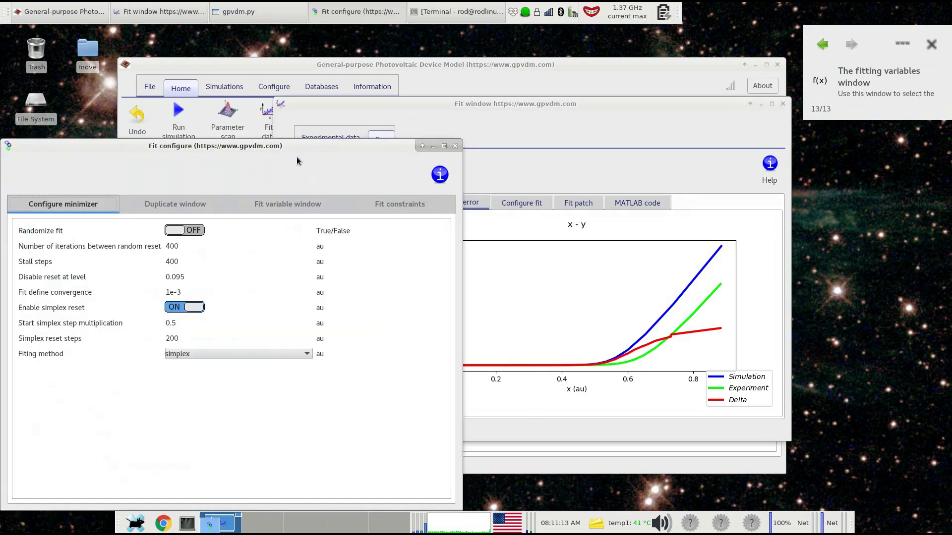
left_click_drag(296, 150, 487, 67)
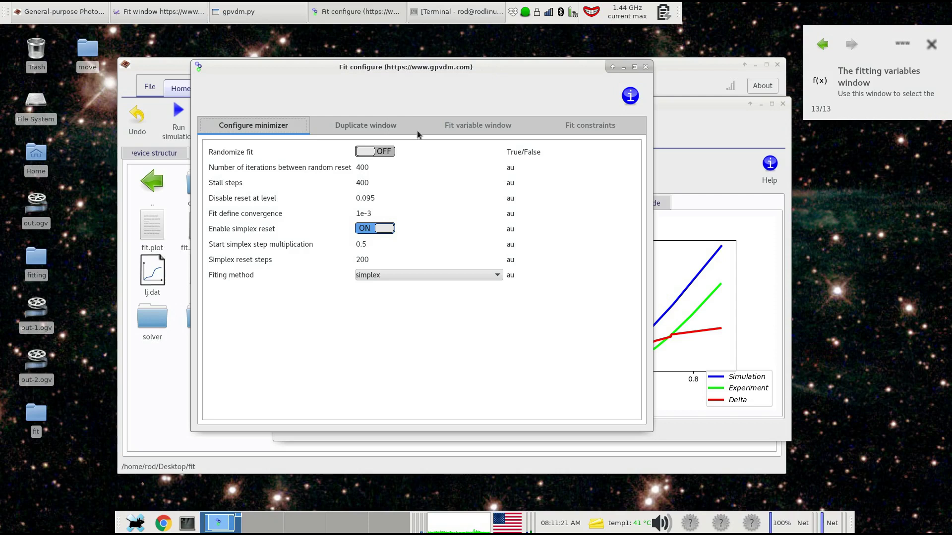
left_click(456, 130)
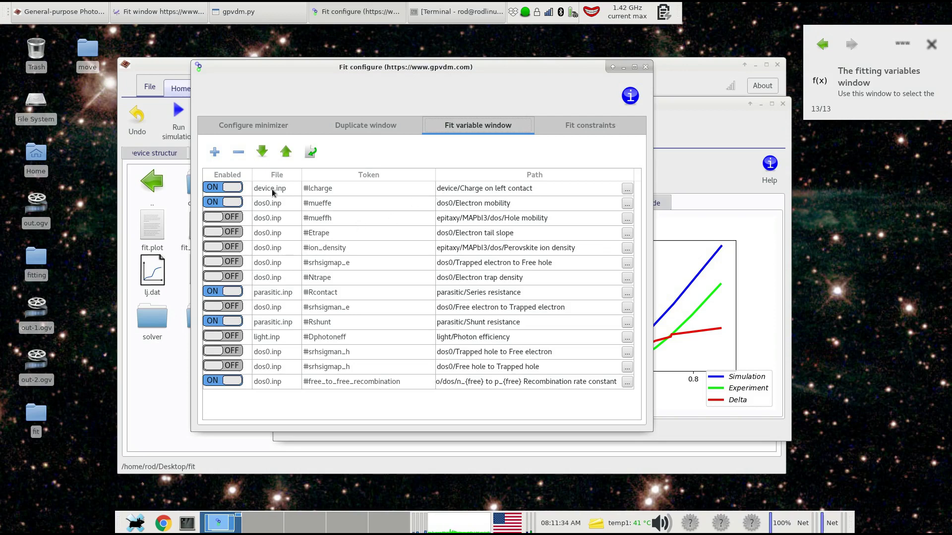
left_click(240, 189)
left_click(486, 194)
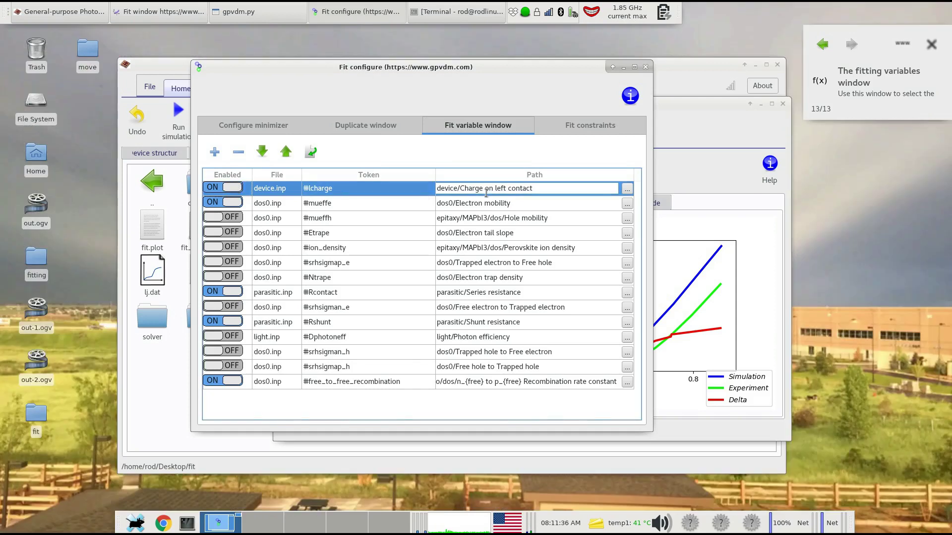
left_click(225, 203, "ctrl")
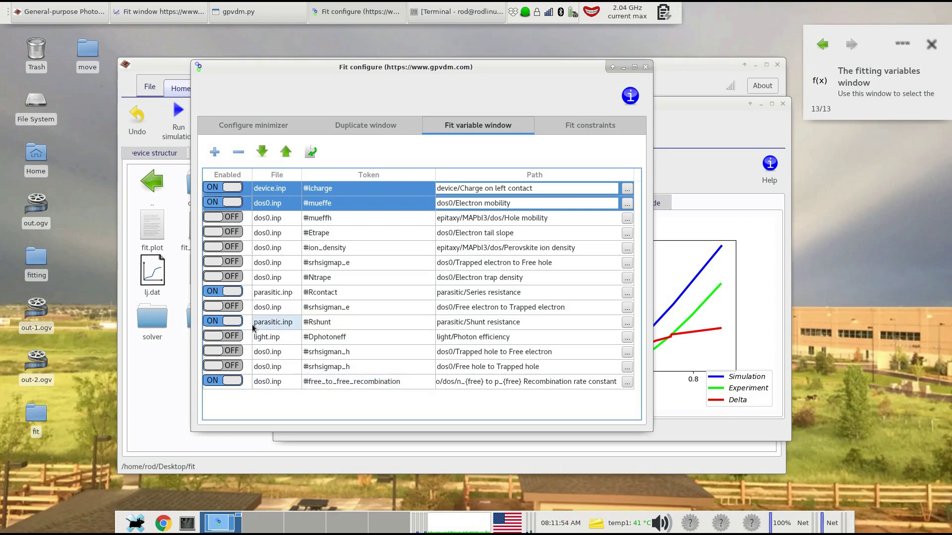
- Compare the duplicated parameters with the fit variables, examining how #mueffe is copied to #mueffh
left_click(360, 130)
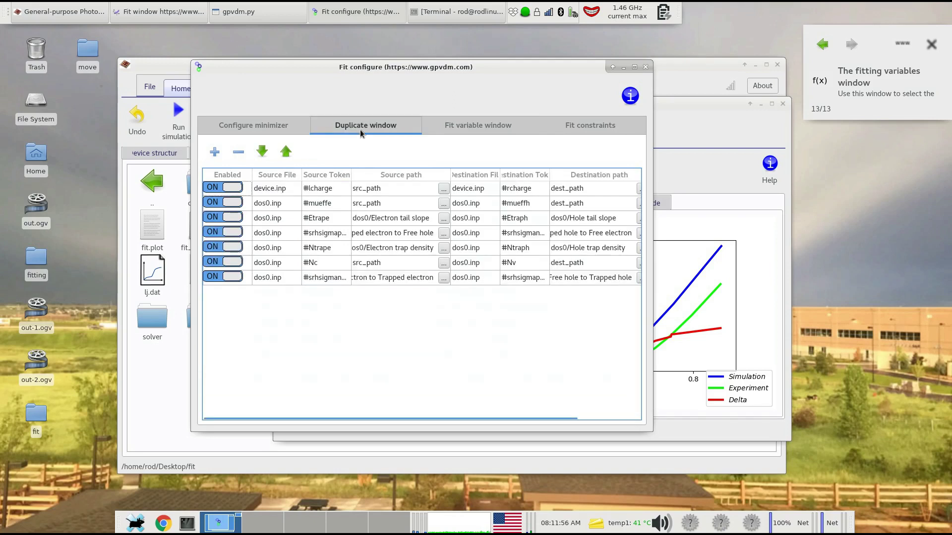
left_click(460, 131)
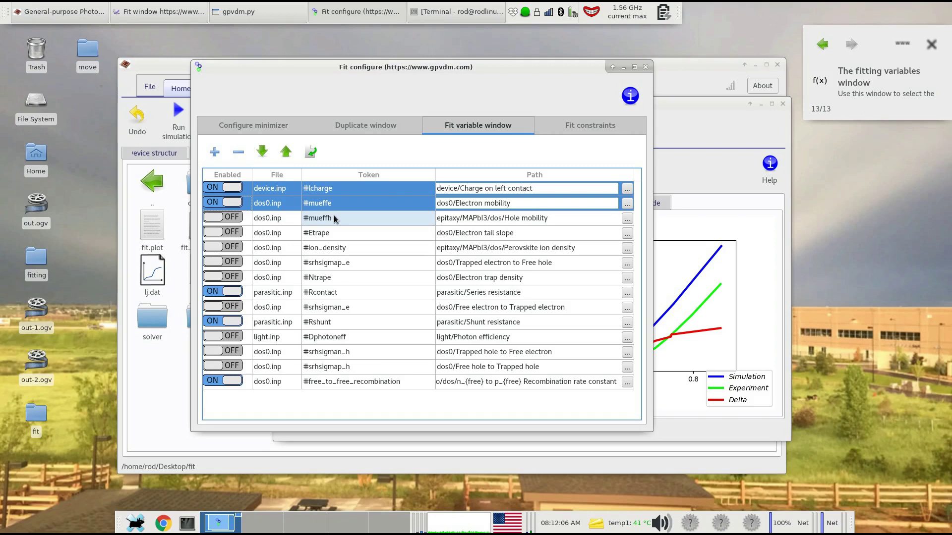
left_click(331, 130)
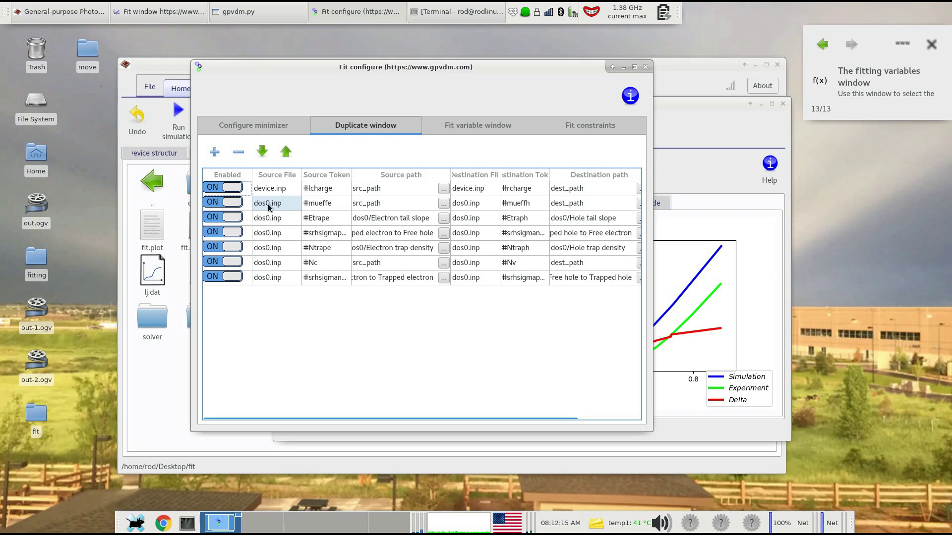
left_click(320, 208)
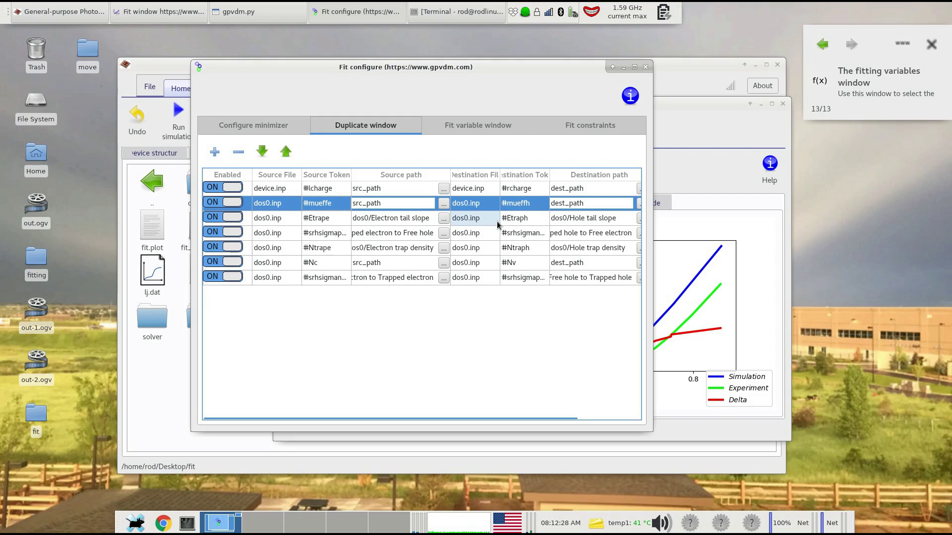
left_click(486, 130)
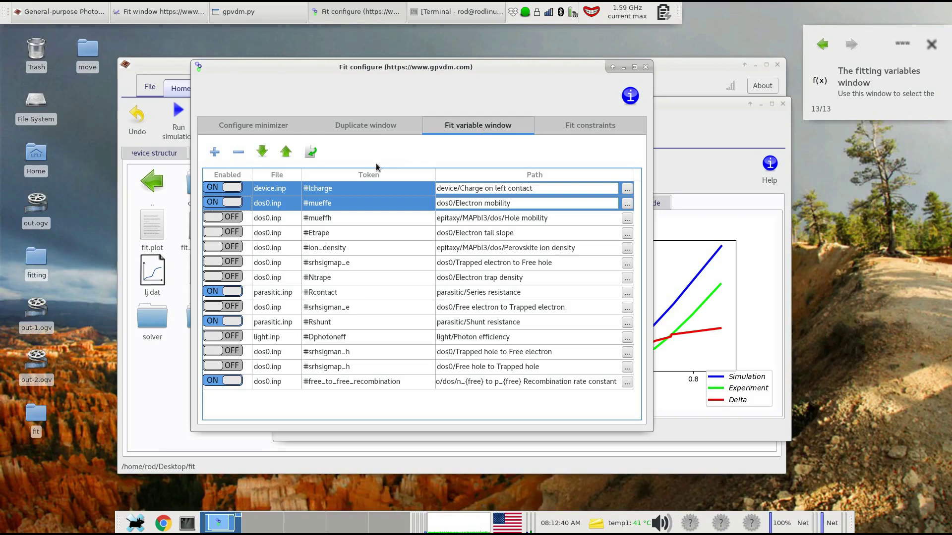
- Try fitting hole mobility independently by enabling the #mueffh fit variable and disabling the #mueffe to #mueffh duplication
left_click(228, 221)
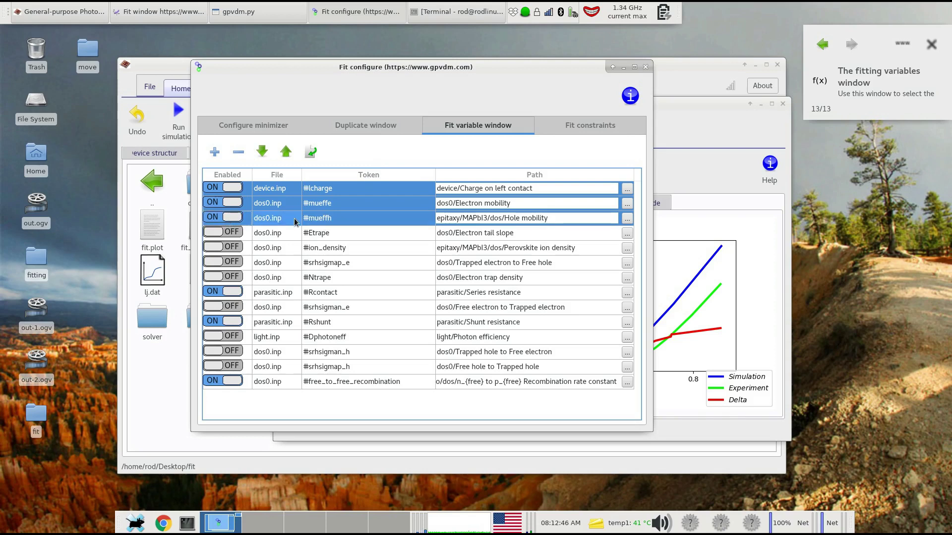
left_click(368, 127)
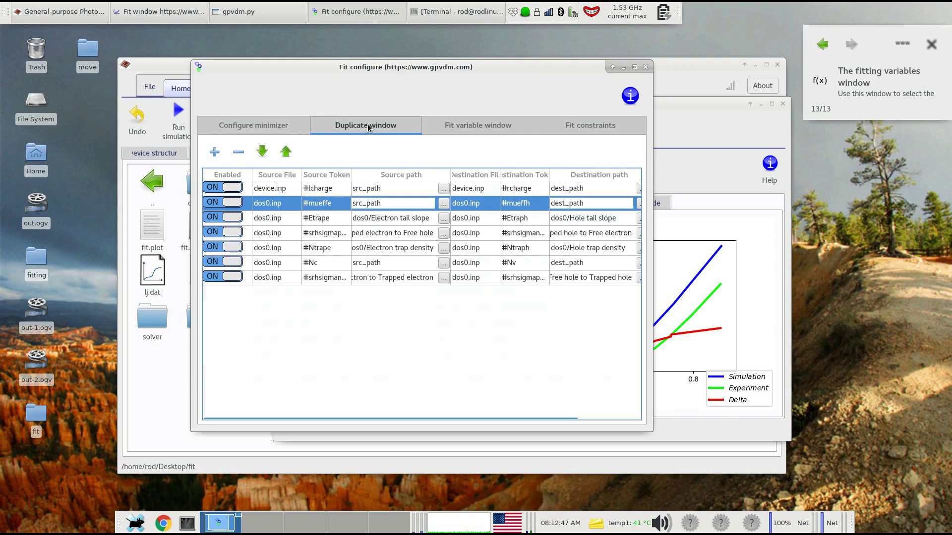
left_click(228, 204)
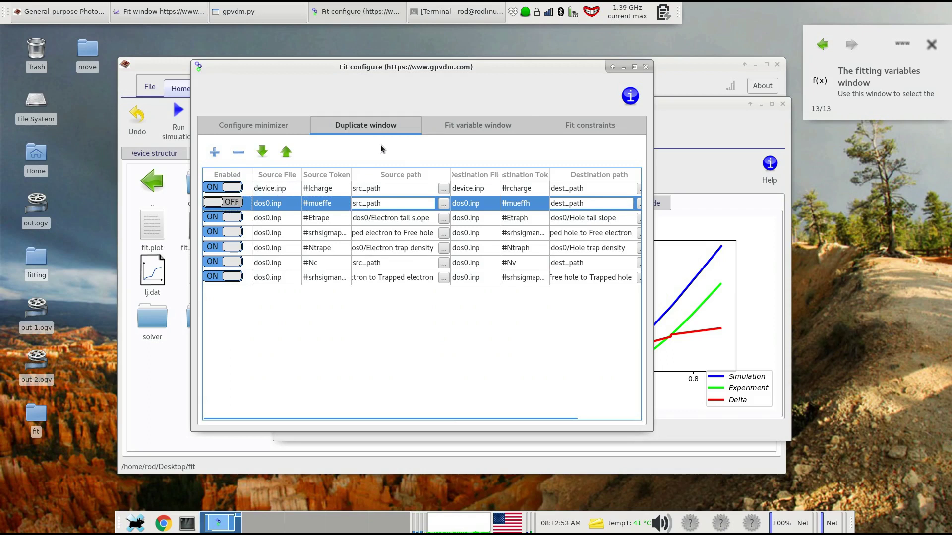
- Re-enable the #mueffe to #mueffh duplication and disable the #mueffh fit variable
left_click(234, 205)
left_click(490, 127)
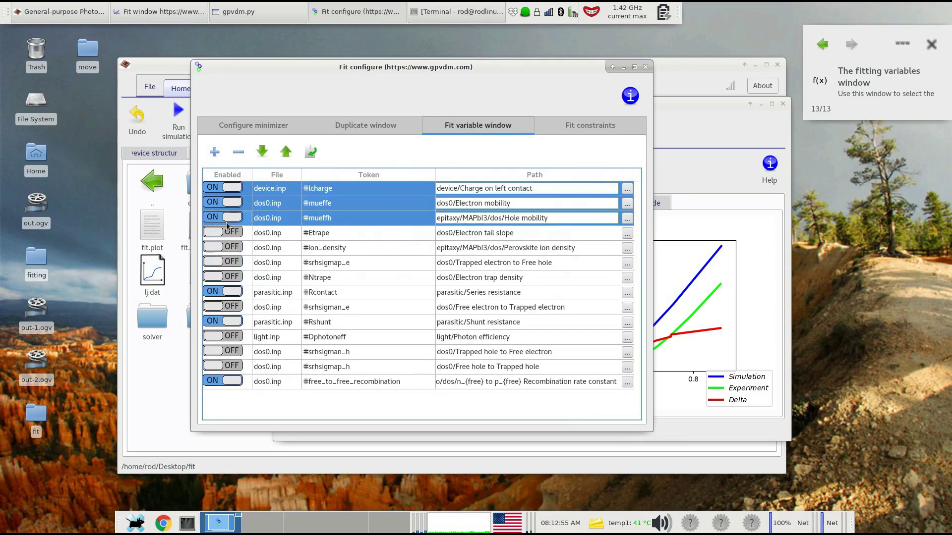
left_click(215, 219)
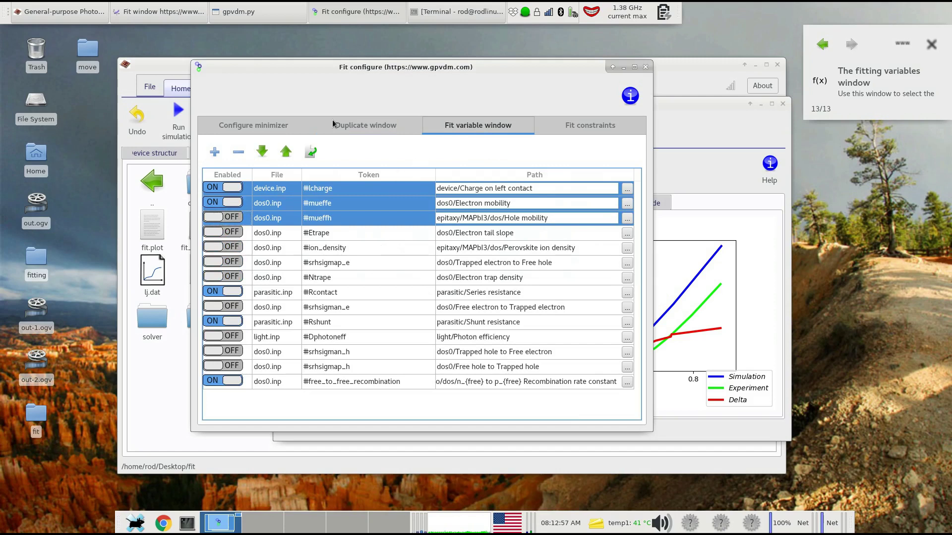
- Close the fit configuration and run the full fit, stopping it once the simulated curve closely follows the experimental one
left_click(646, 69)
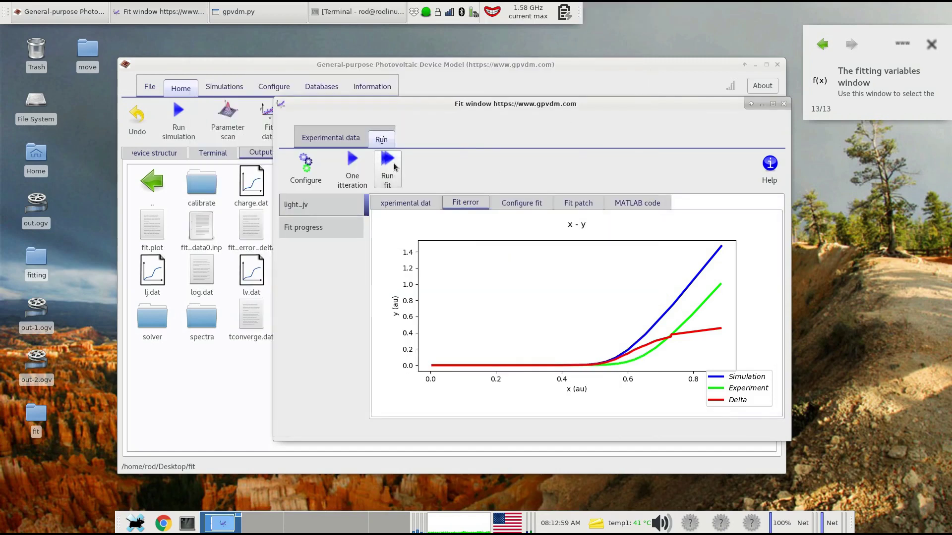
left_click(387, 164)
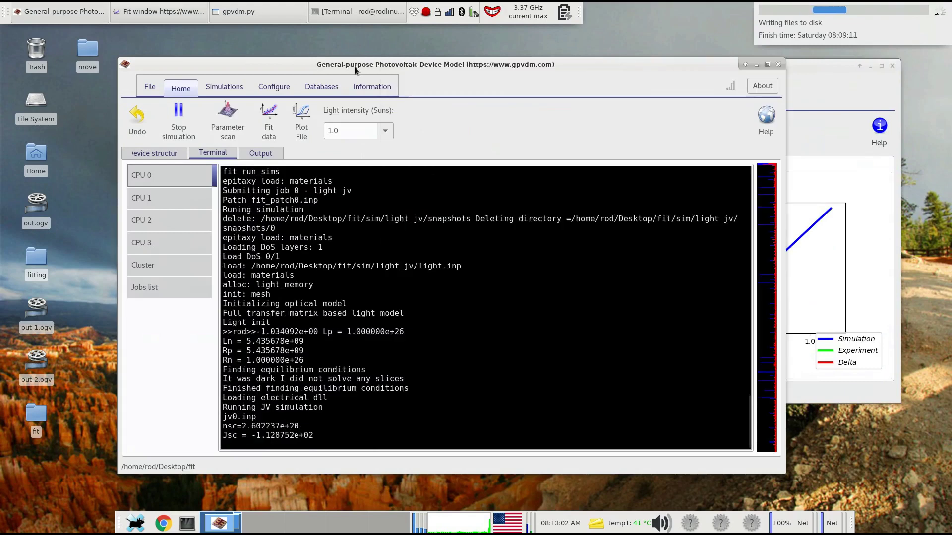
left_click(748, 62)
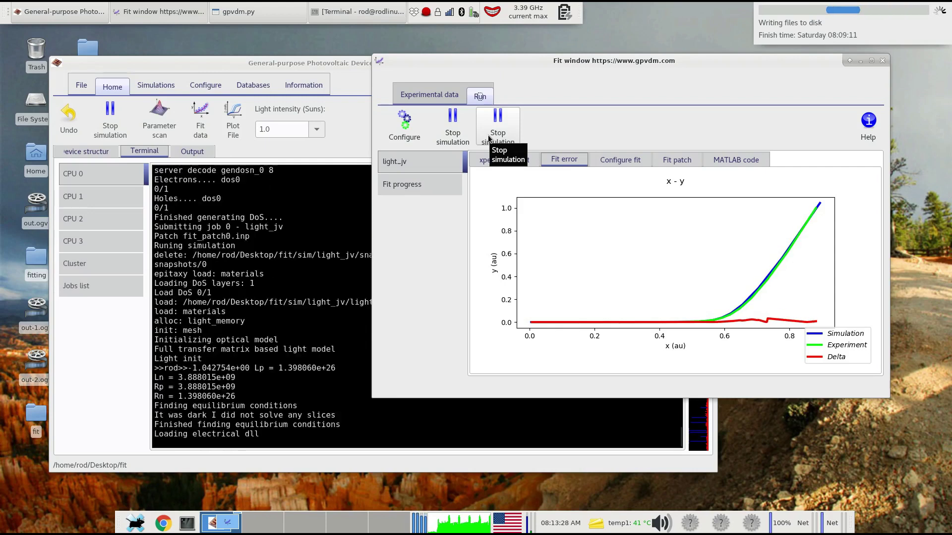
left_click(497, 124)
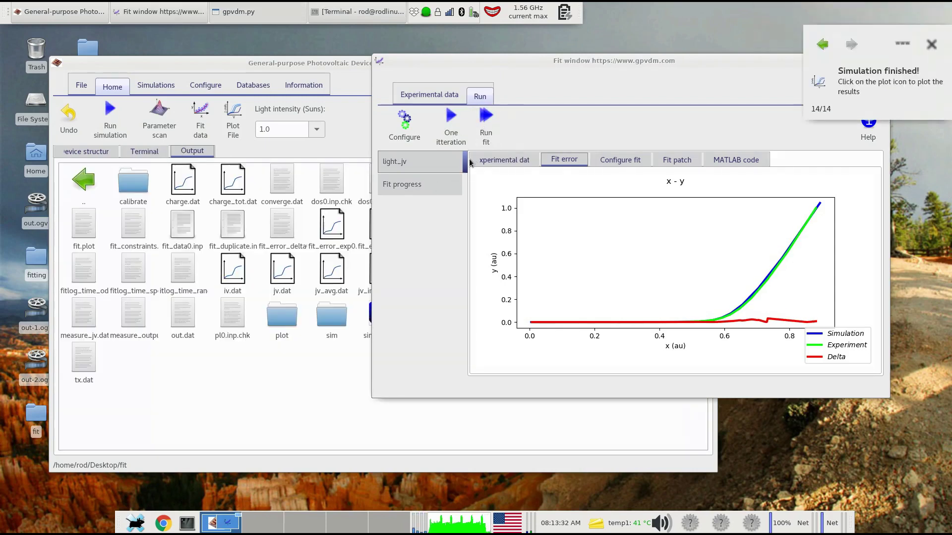
- Check the fit progress plots fitlog.dat and fitlog_time_error.dat, and return to the light_jv fit error
left_click(444, 188)
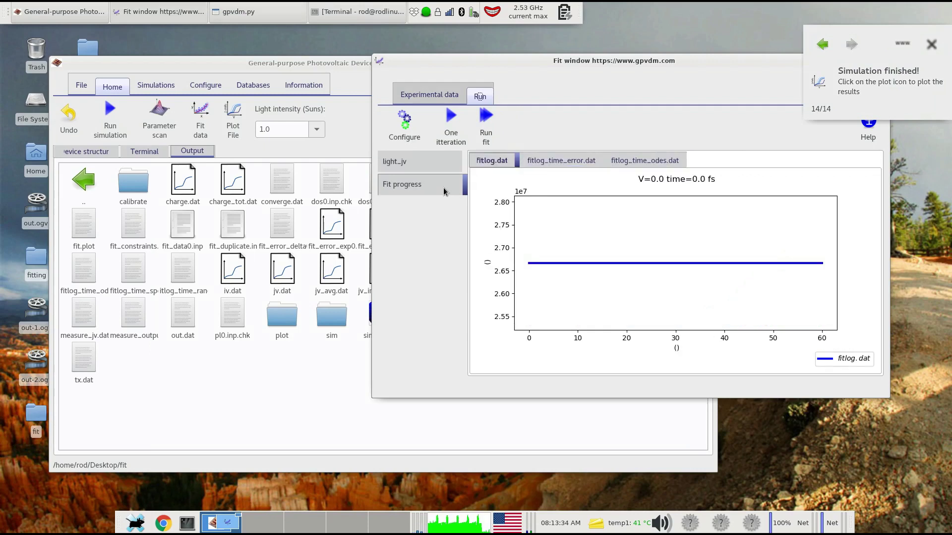
left_click(540, 163)
left_click(495, 163)
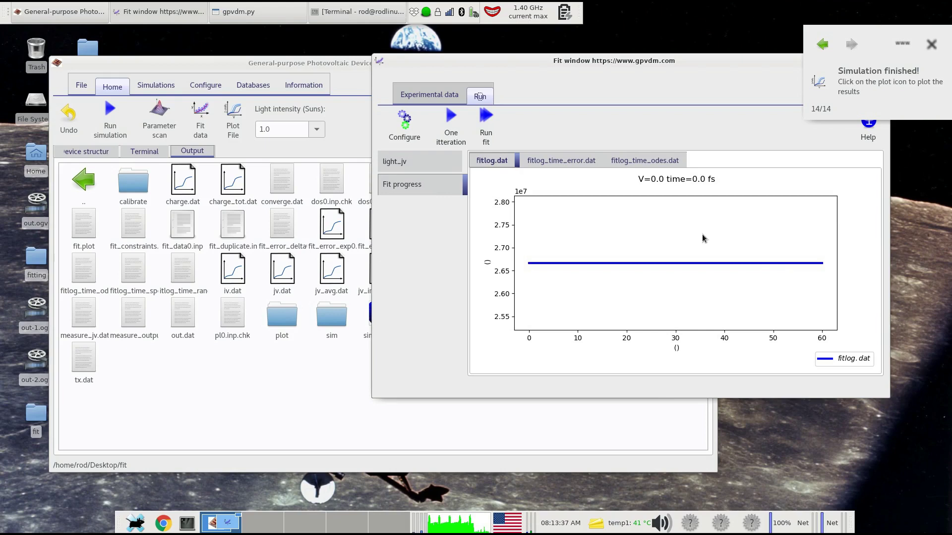
left_click(440, 169)
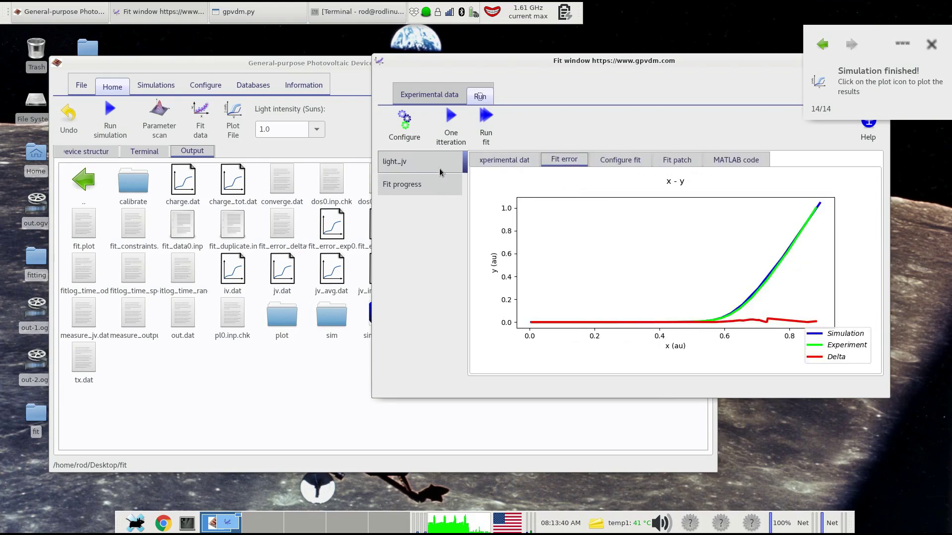
- Run the full fit again and open the device's electrical parameters alongside the Fit window
left_click(487, 121)
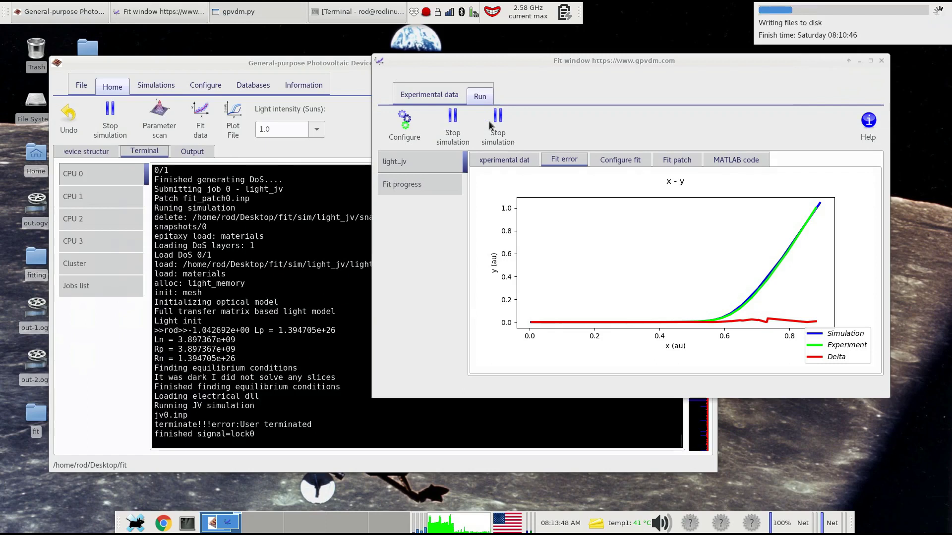
left_click(80, 149)
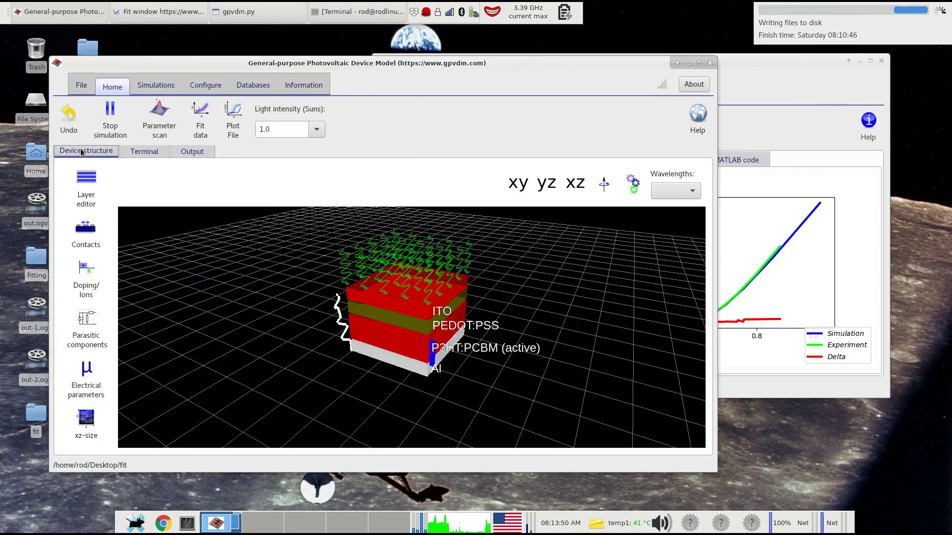
left_click(87, 387)
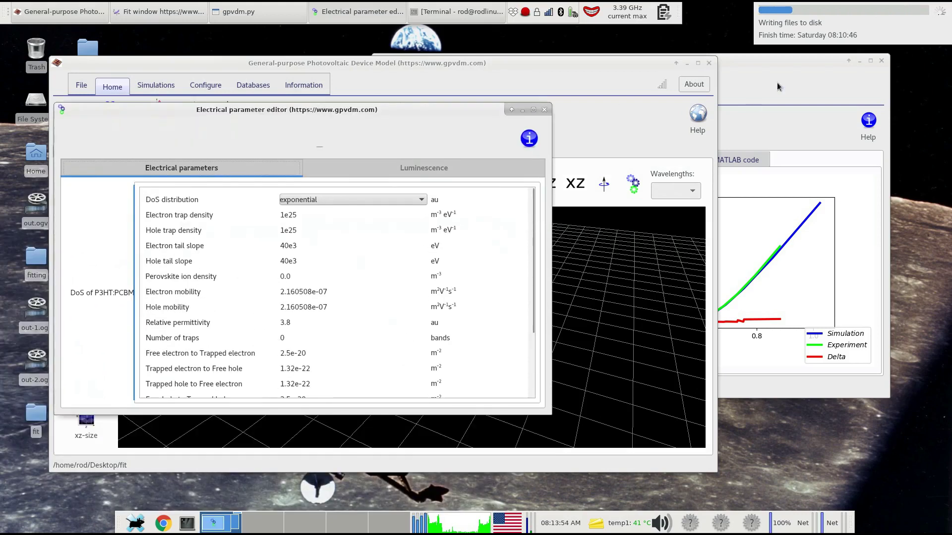
left_click(777, 85)
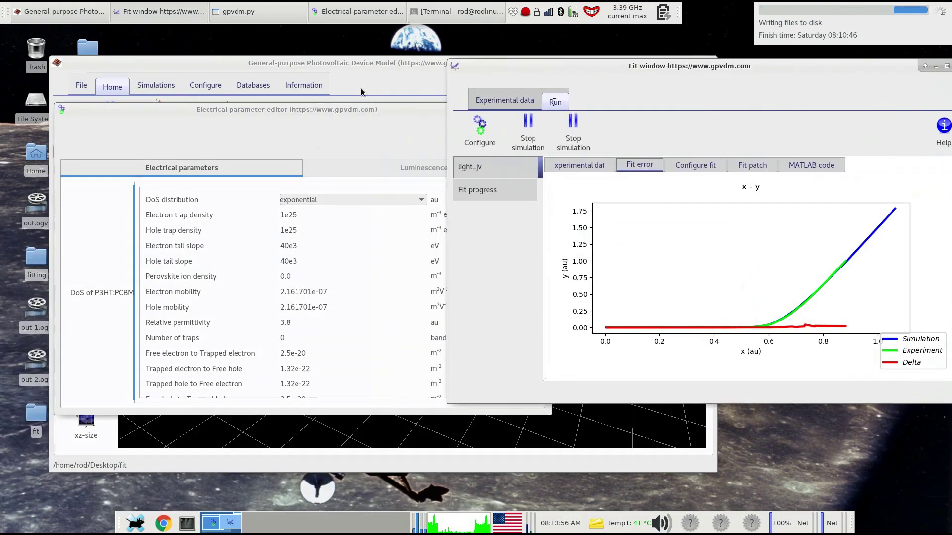
left_click(363, 116)
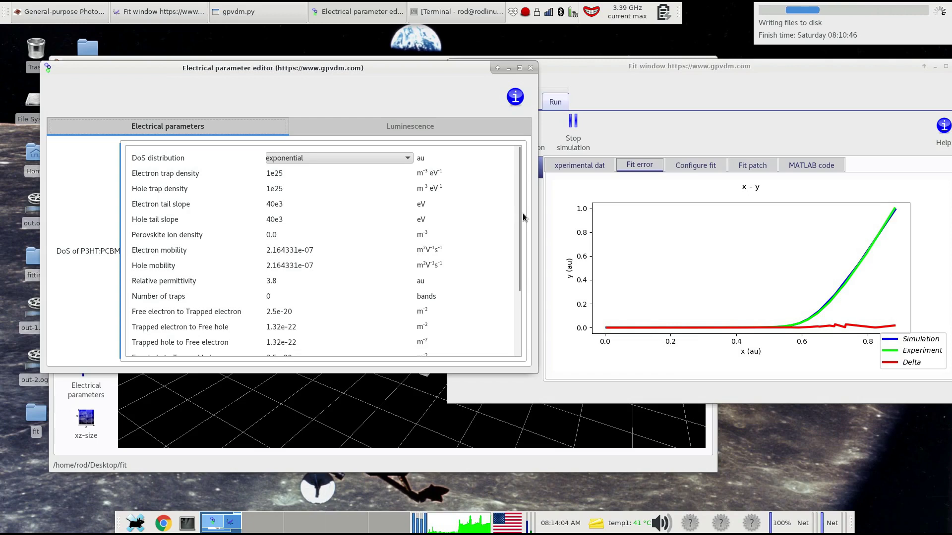
- Examine the P3HT:PCBM mobilities and recombination rate constant while the fit runs, and return to the Fit window
scroll(519, 311, "down", 2)
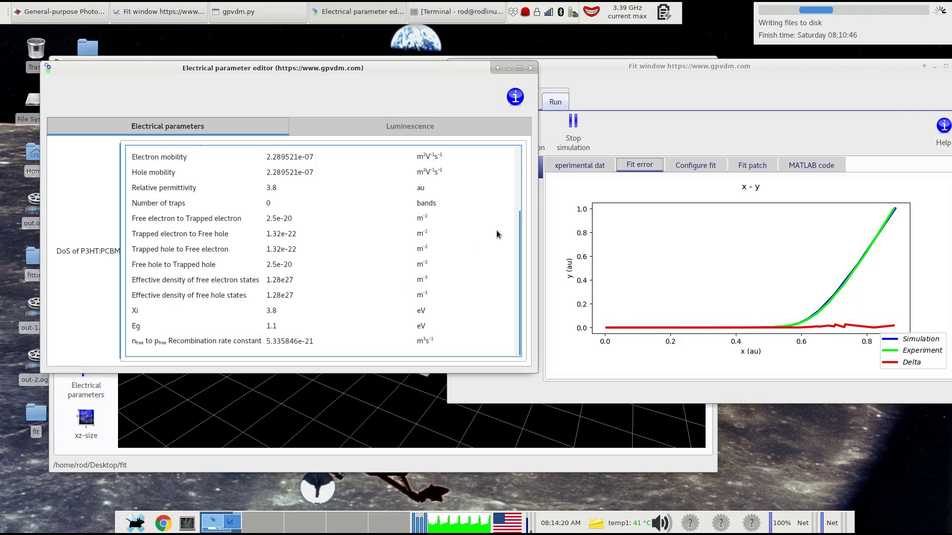
left_click(573, 135)
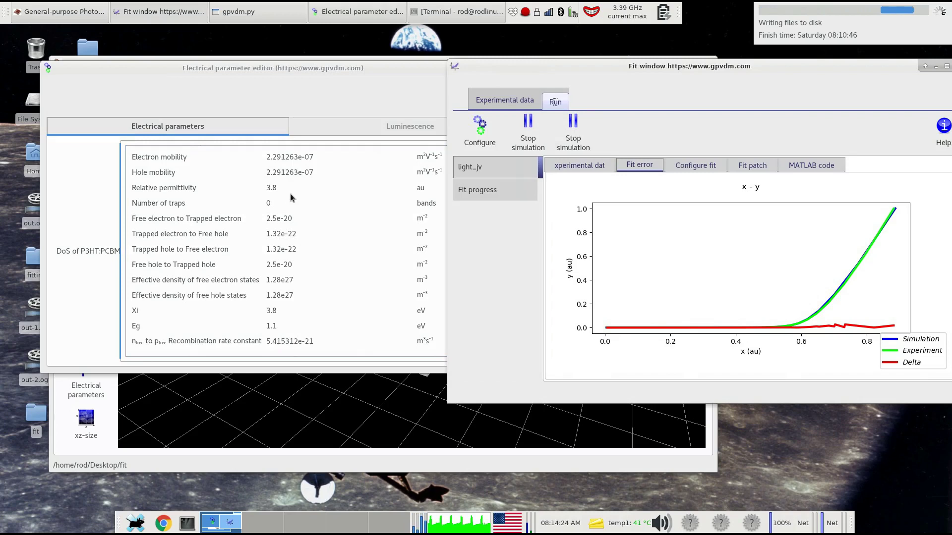
left_click(296, 210)
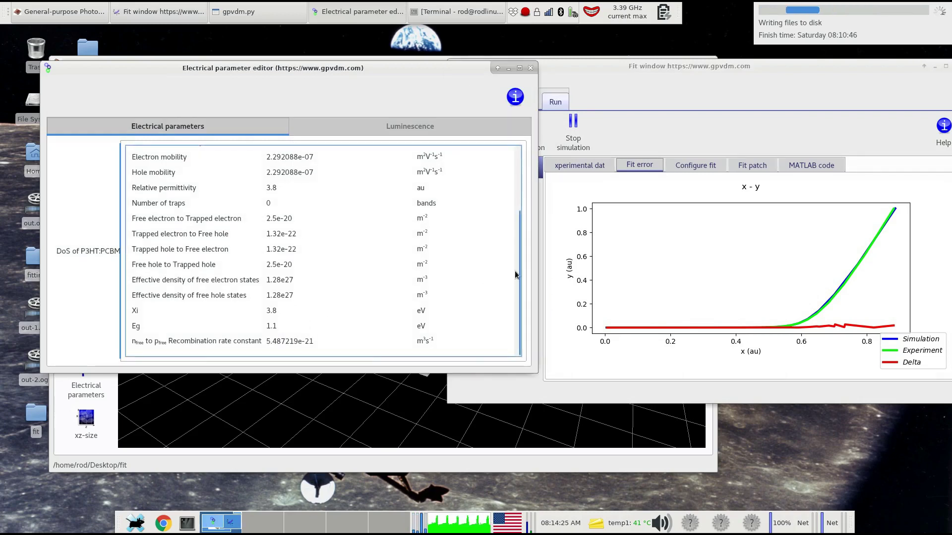
scroll(517, 167, "up", 3)
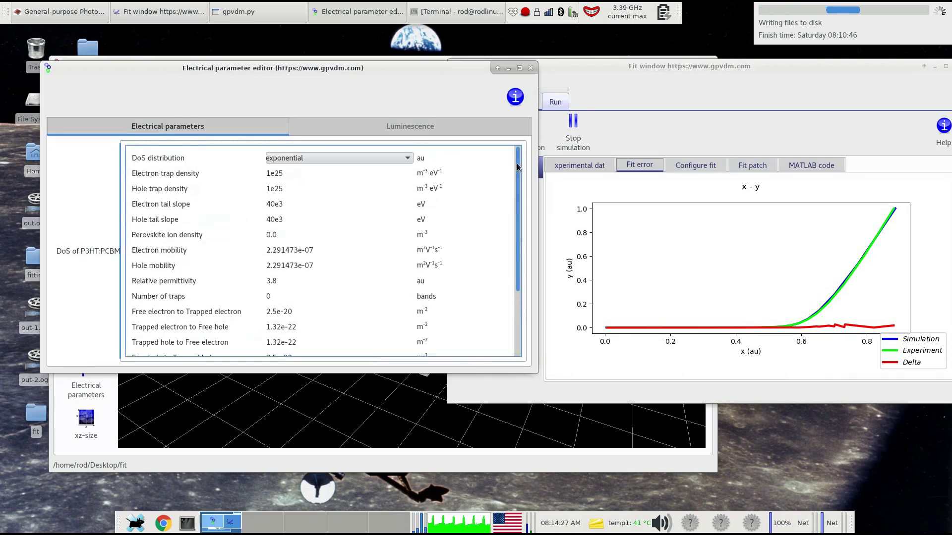
left_click(585, 137)
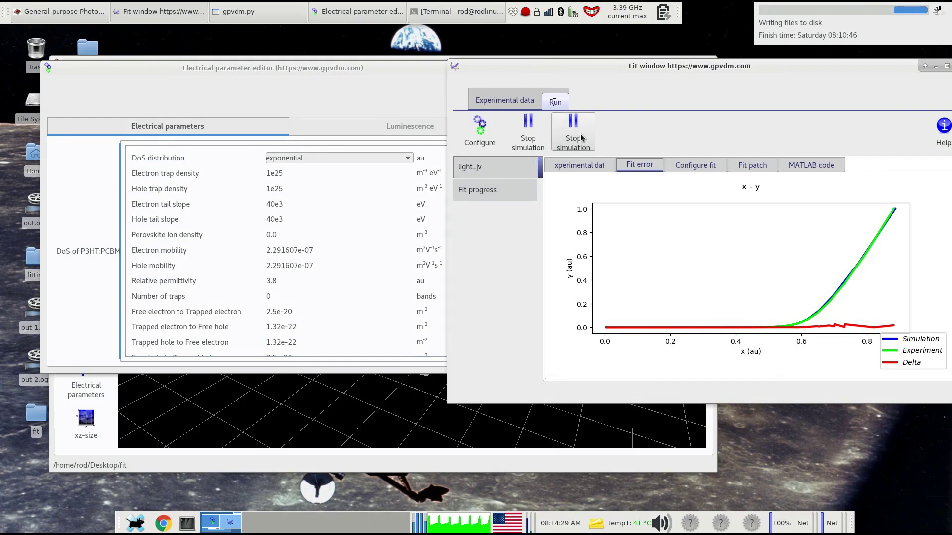